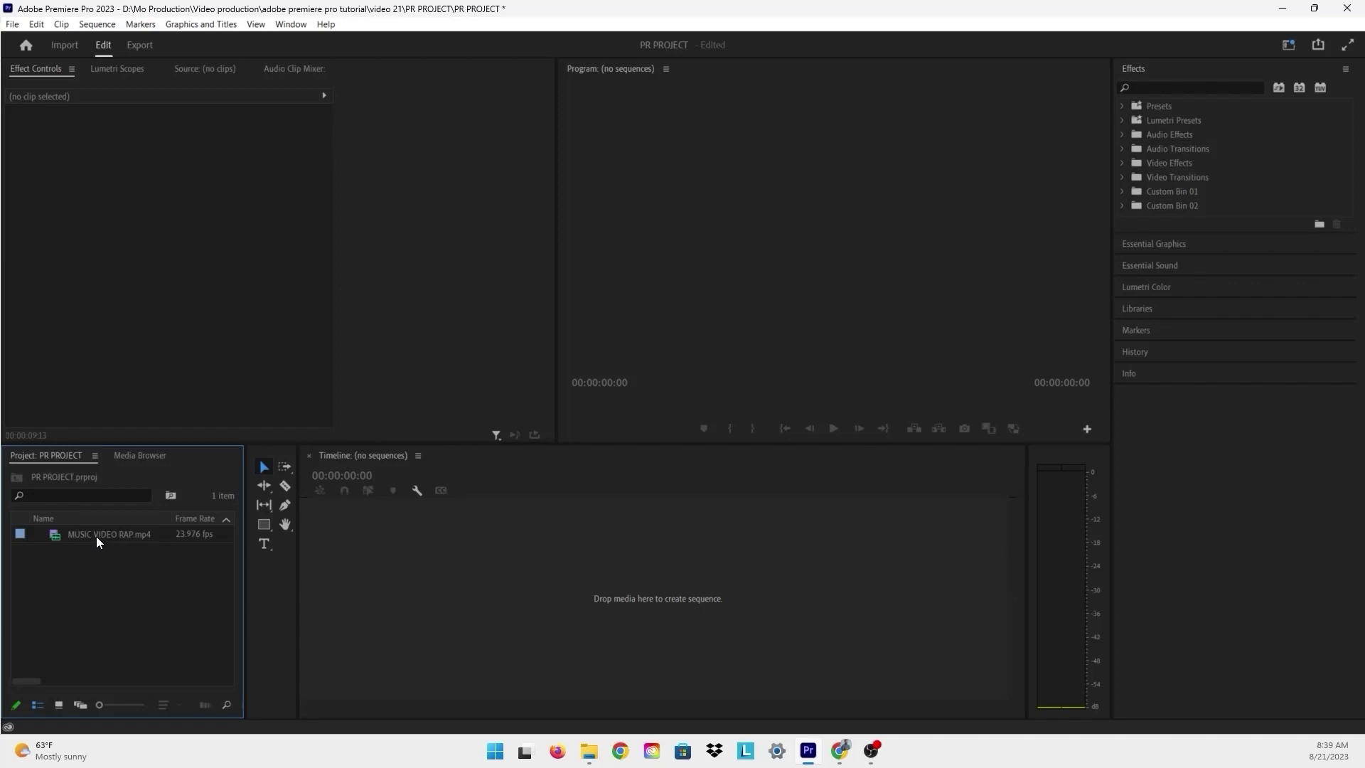
# Build a sequence from MUSIC VIDEO RAP.mp4 on the empty timeline and play it back
pyautogui.moveTo(83, 539); pyautogui.dragTo(375, 565)
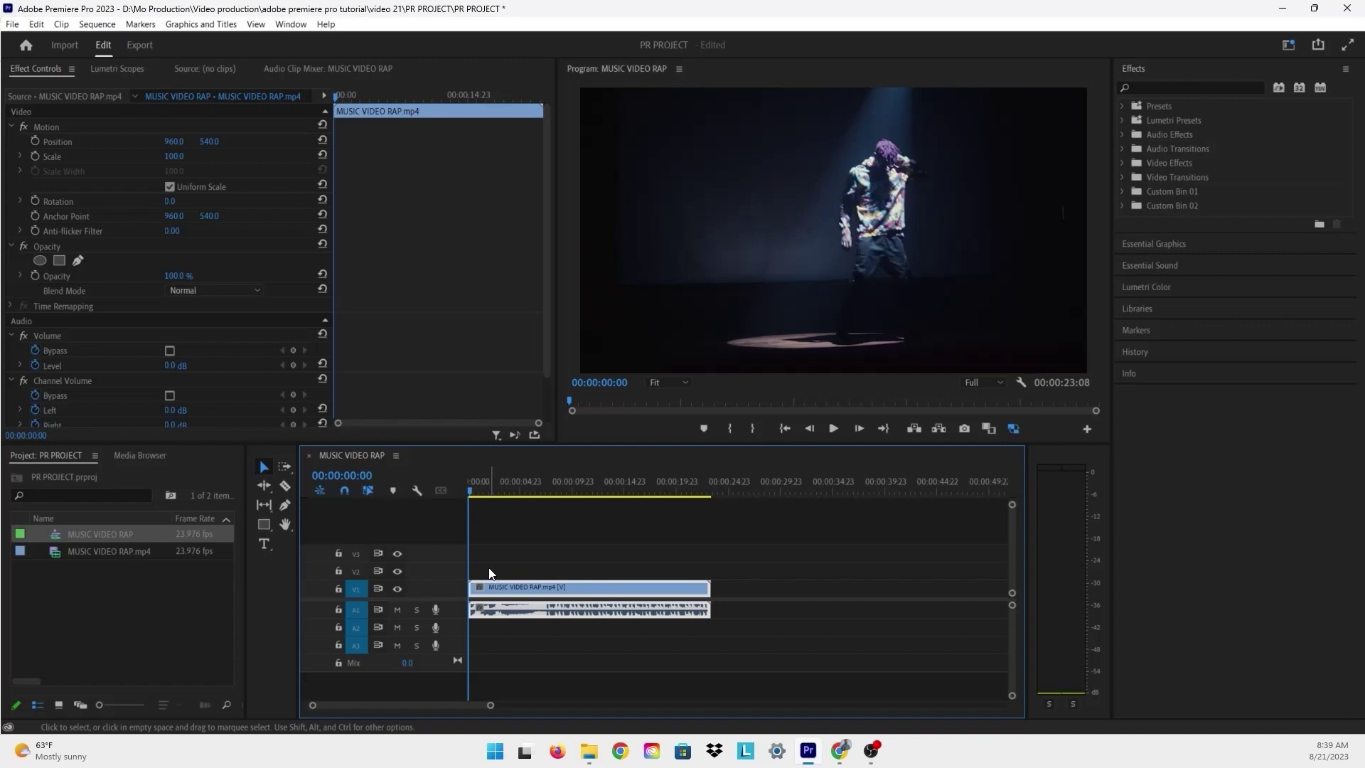
pyautogui.press('space')
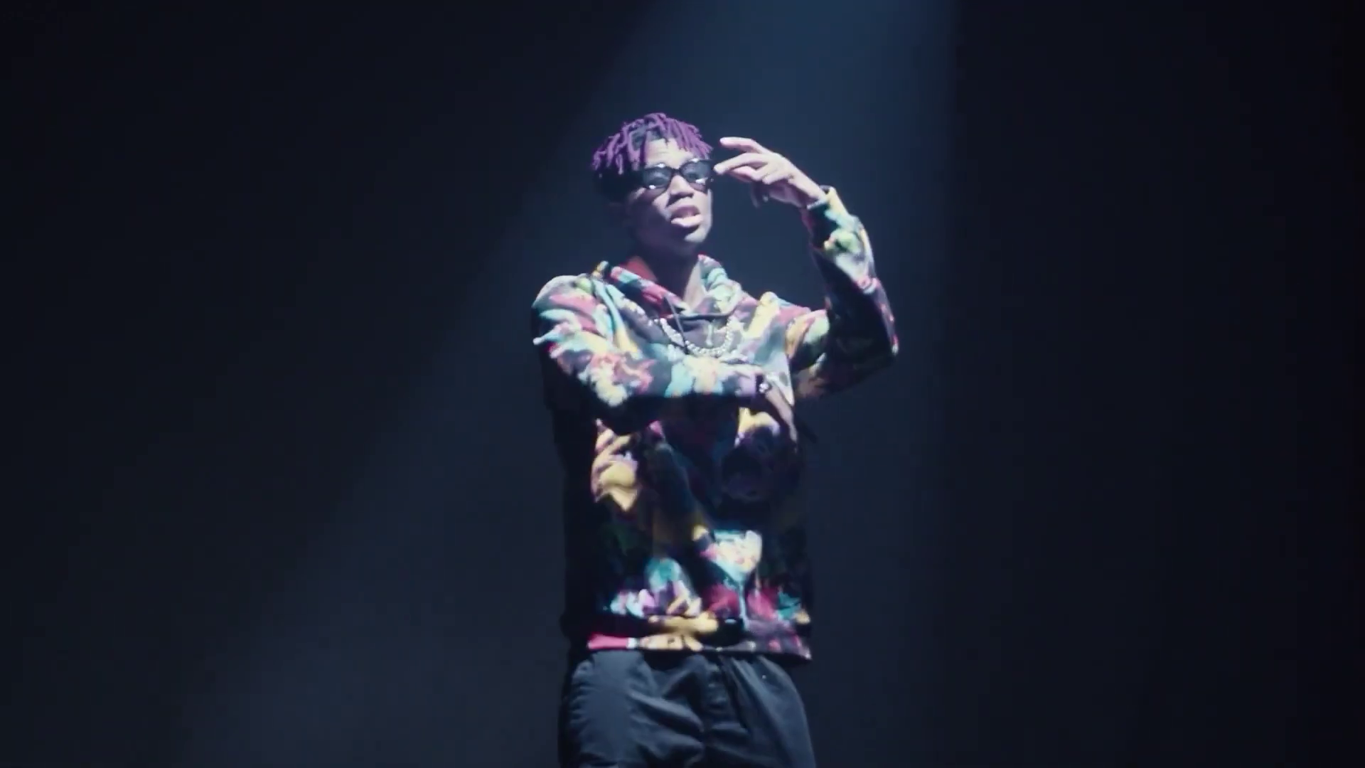
pyautogui.press('space')
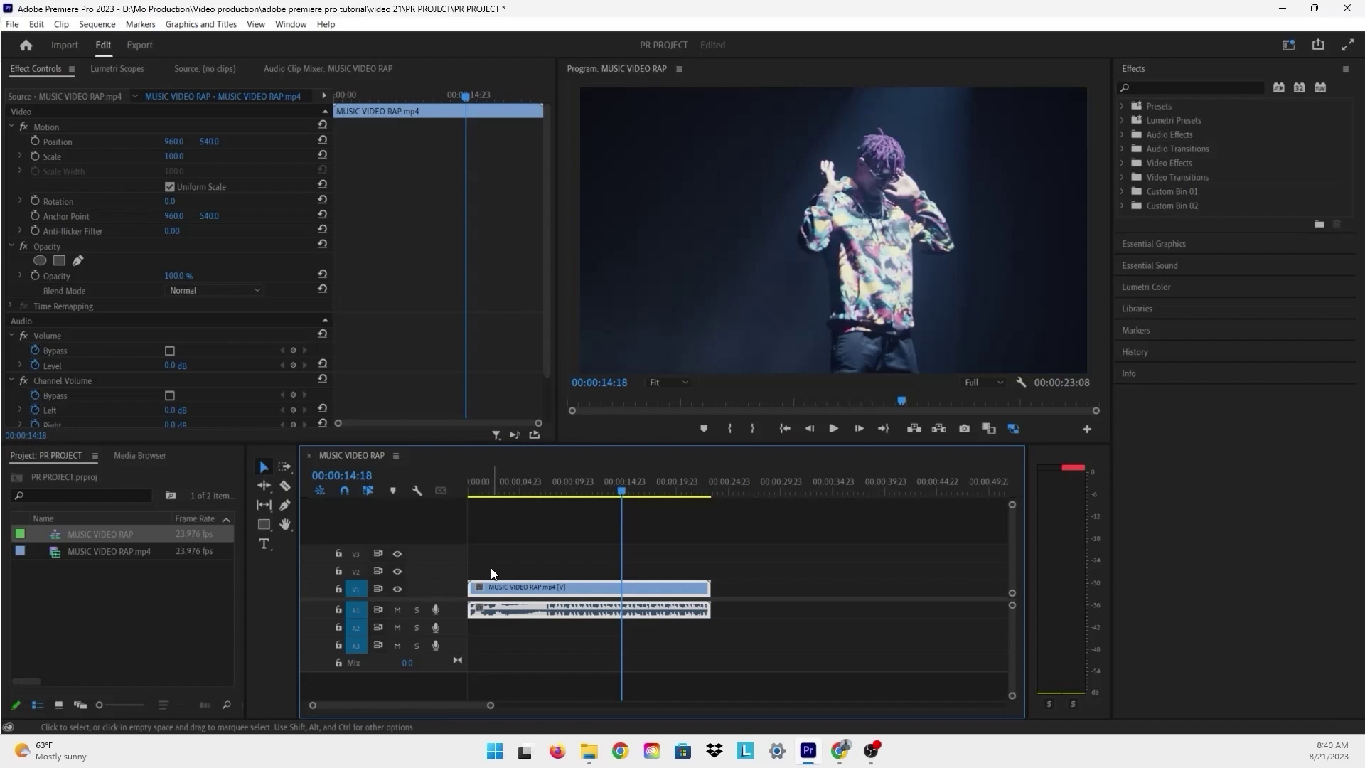
pyautogui.click(138, 624)
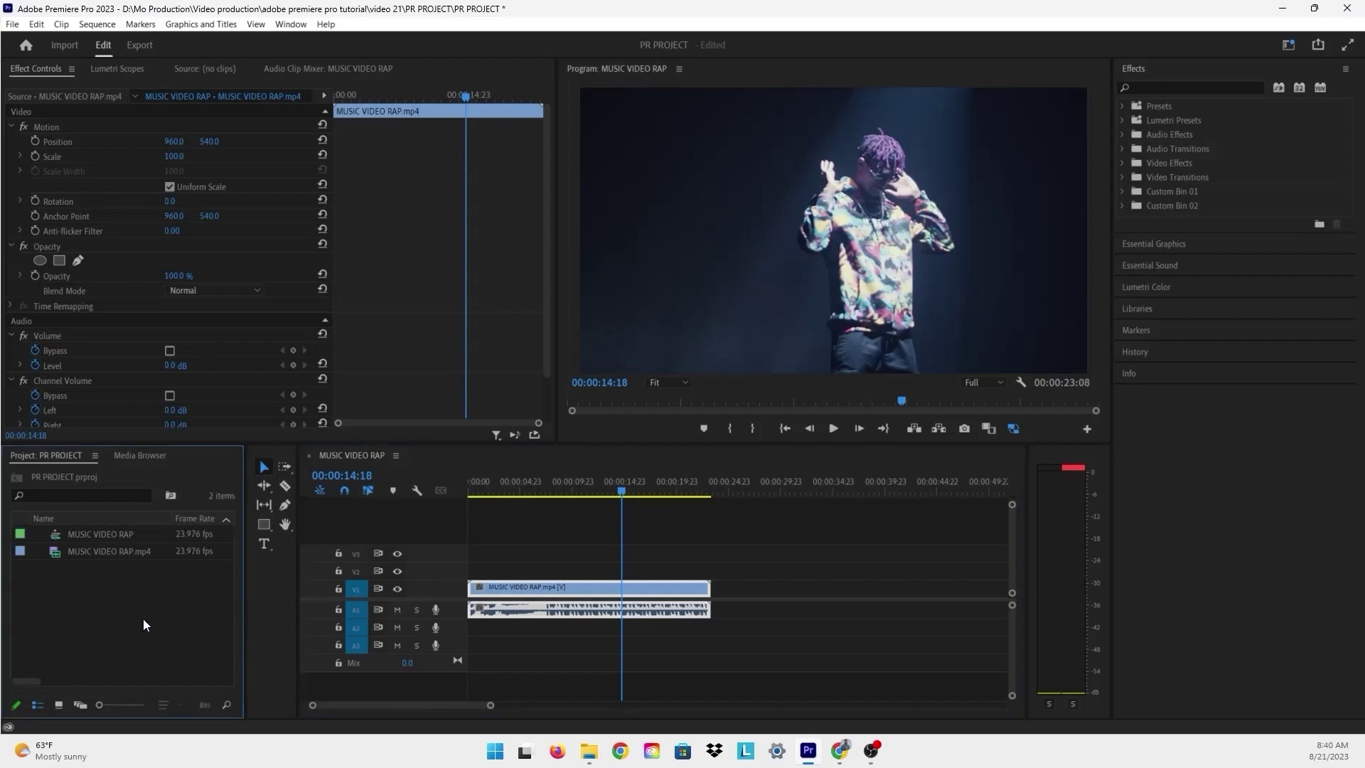
# Create a 1920×1080 adjustment layer and place it on V2 above the rap clip
pyautogui.rightClick(142, 618)
pyautogui.moveTo(257, 410)
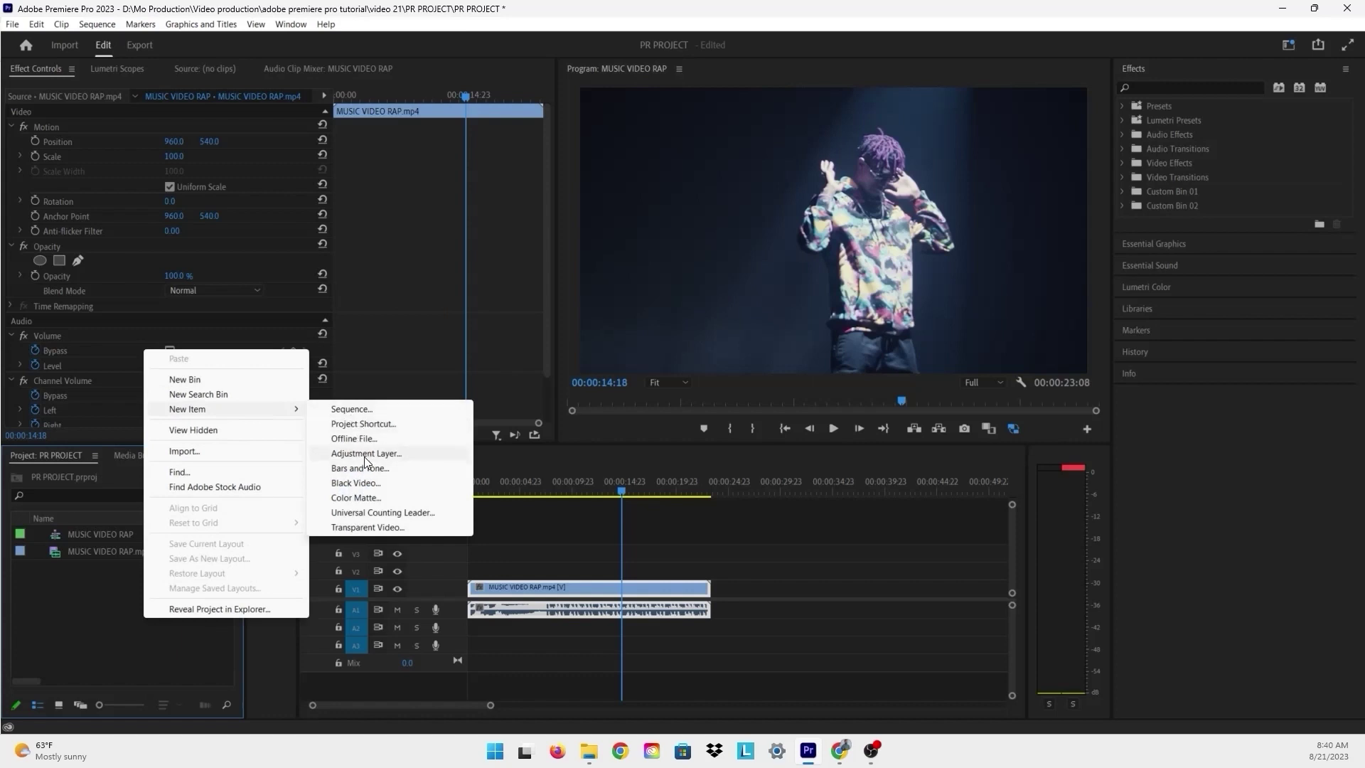
pyautogui.click(364, 456)
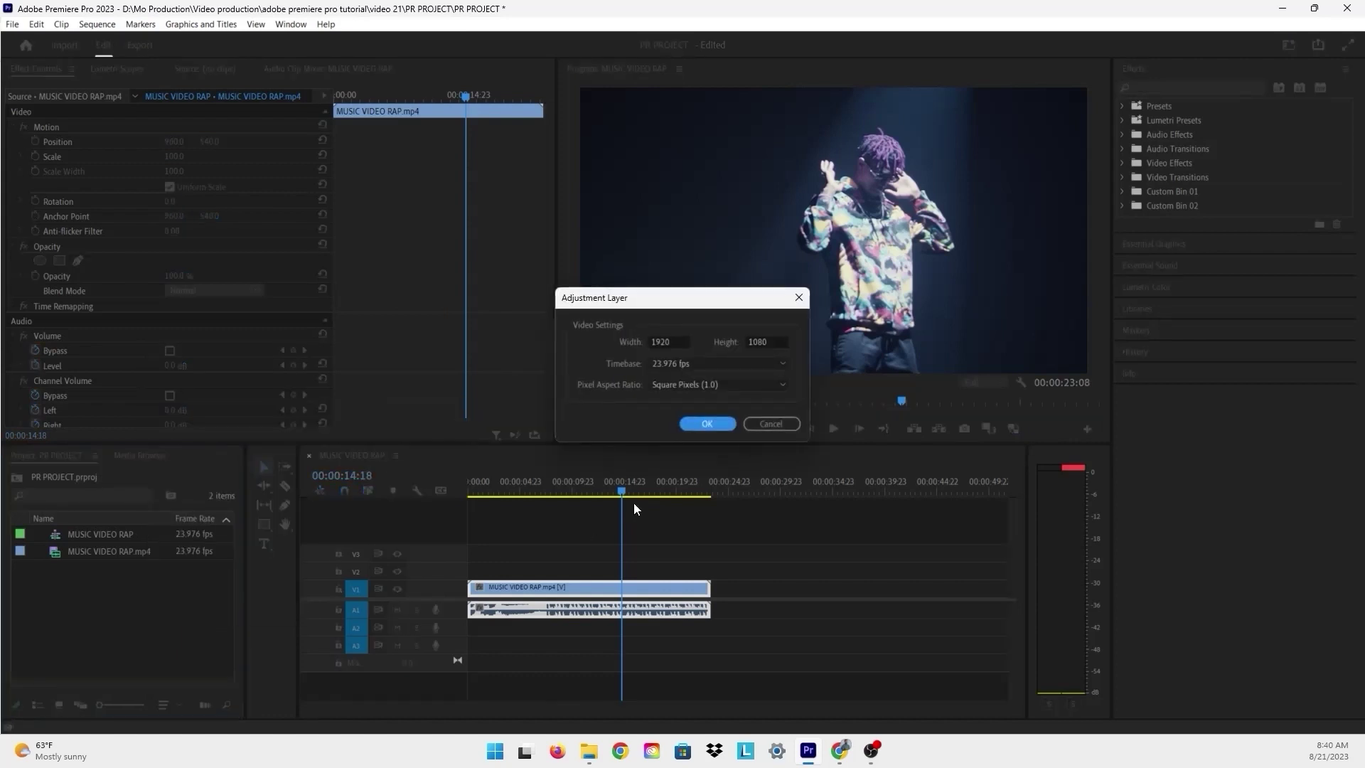
pyautogui.click(708, 424)
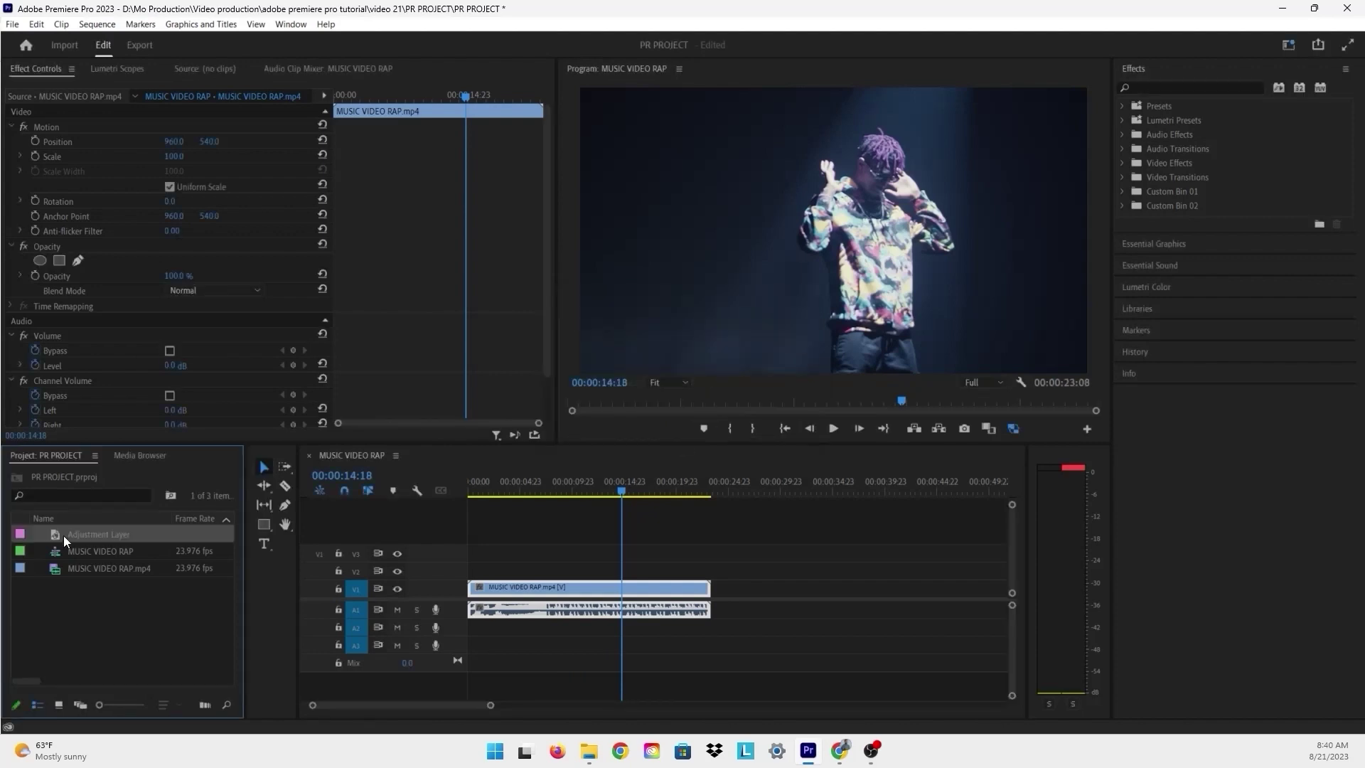
pyautogui.moveTo(65, 531); pyautogui.dragTo(550, 569)
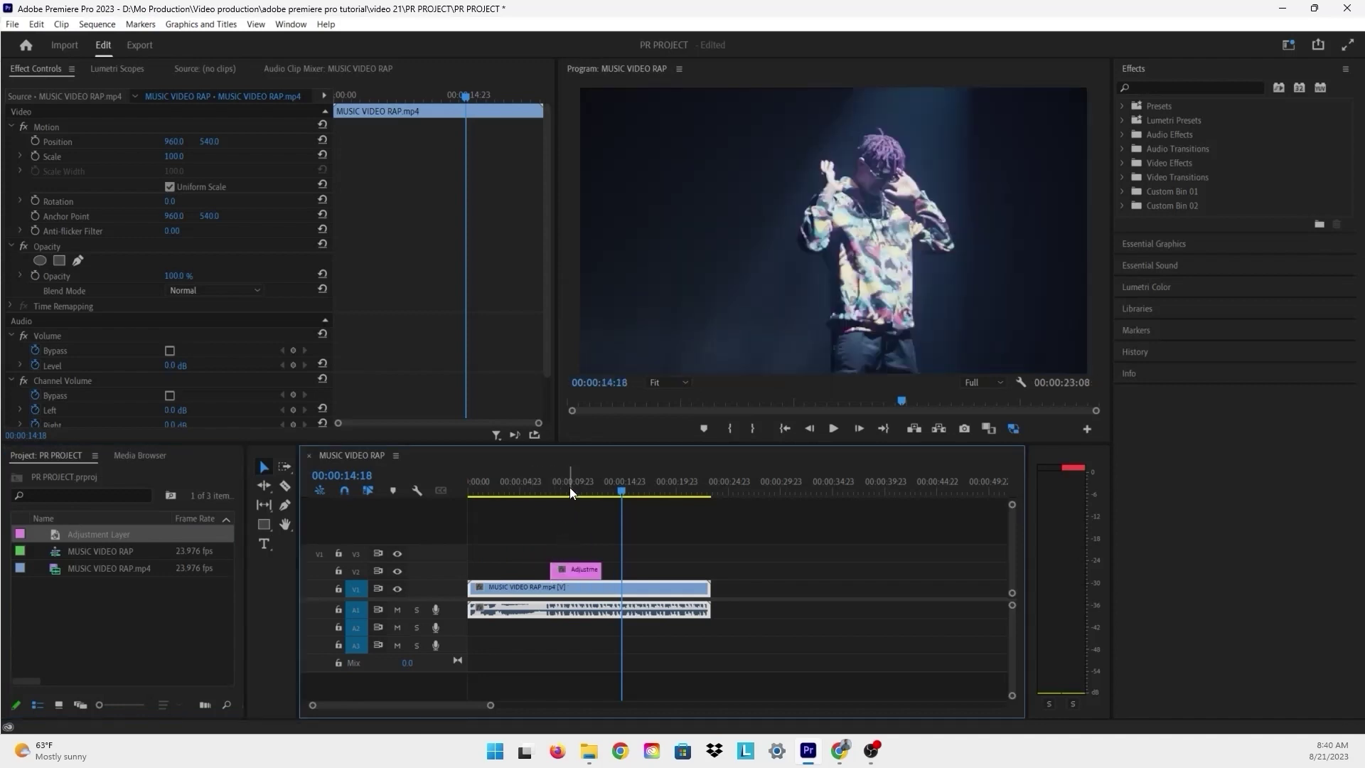
# Park the playhead at 00:00:09:15 and select the adjustment layer clip on V2
pyautogui.click(570, 491)
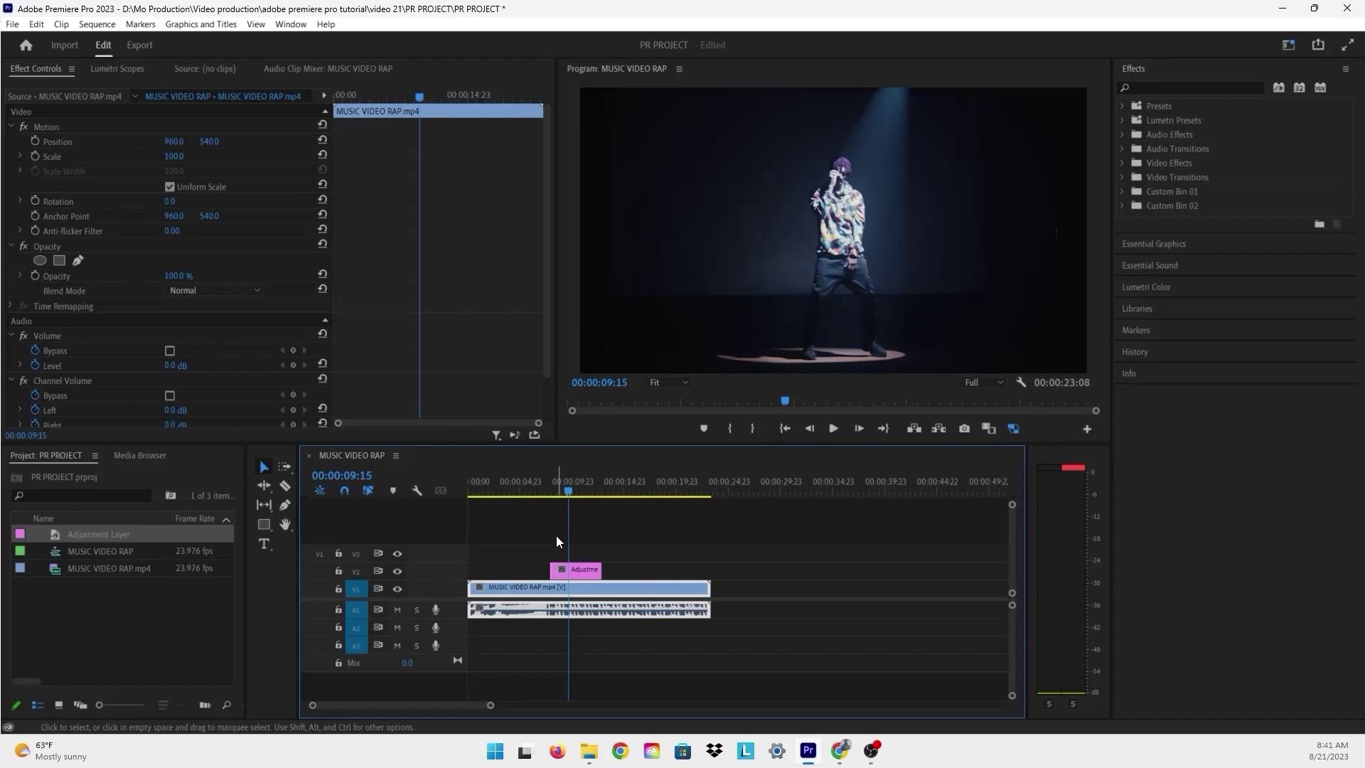
pyautogui.click(576, 570)
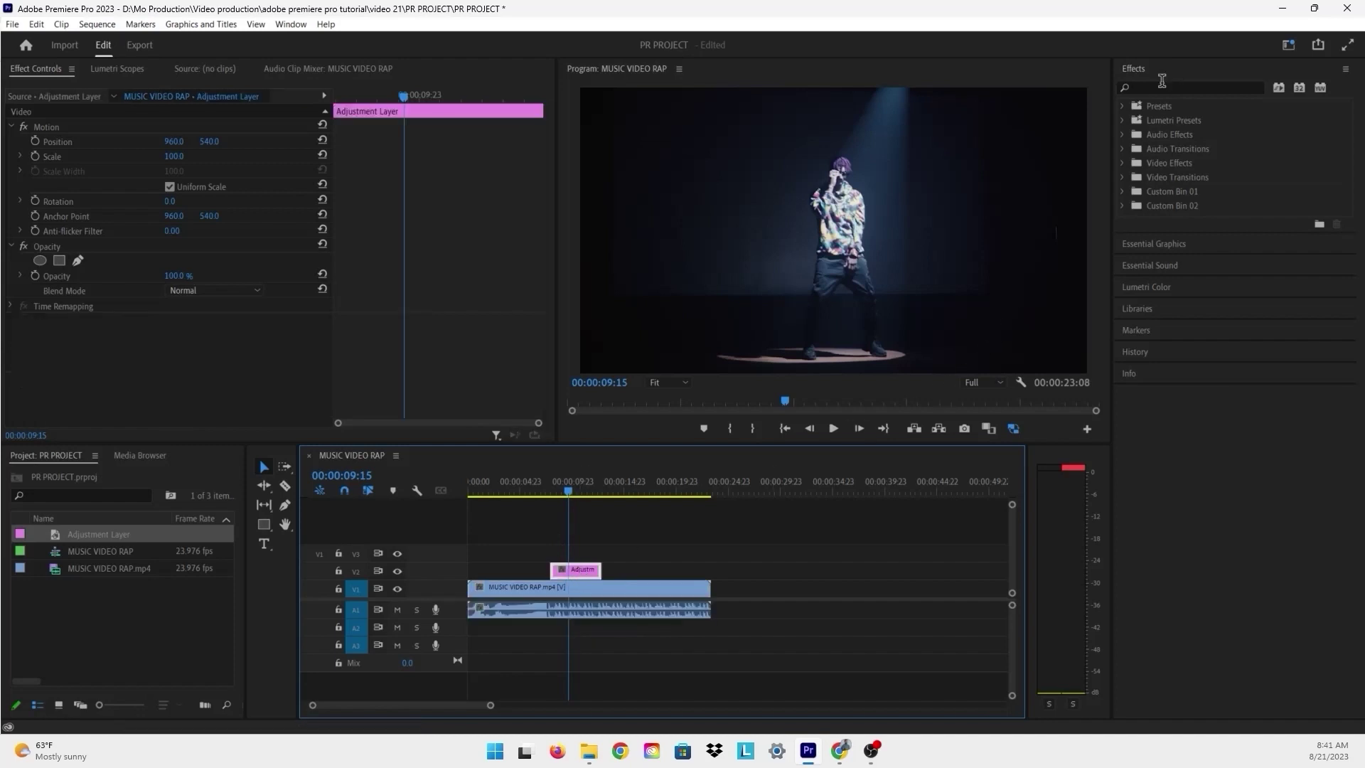
# Search 'direc' and apply Directional Blur to the adjustment layer, leaving Direction and Blur Length at 0.0
pyautogui.click(1164, 85)
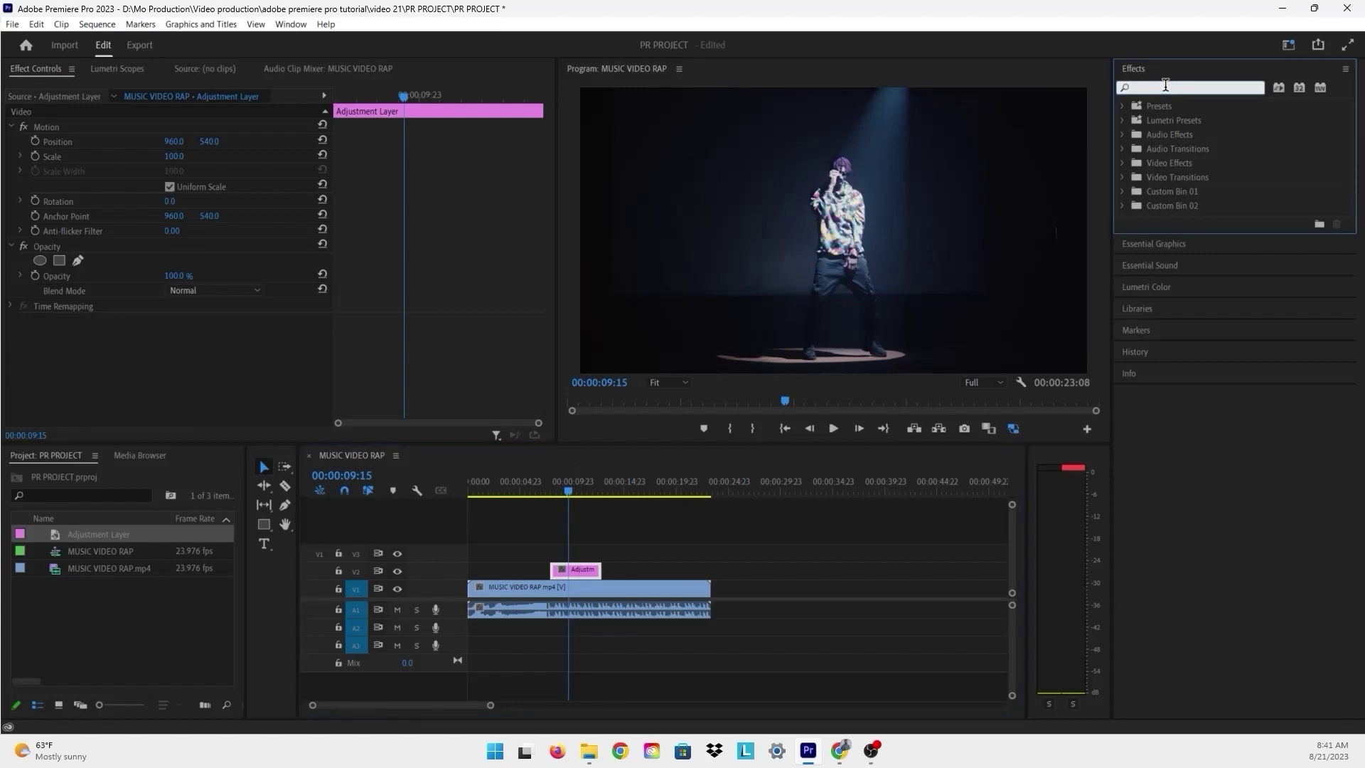
pyautogui.write('direc')
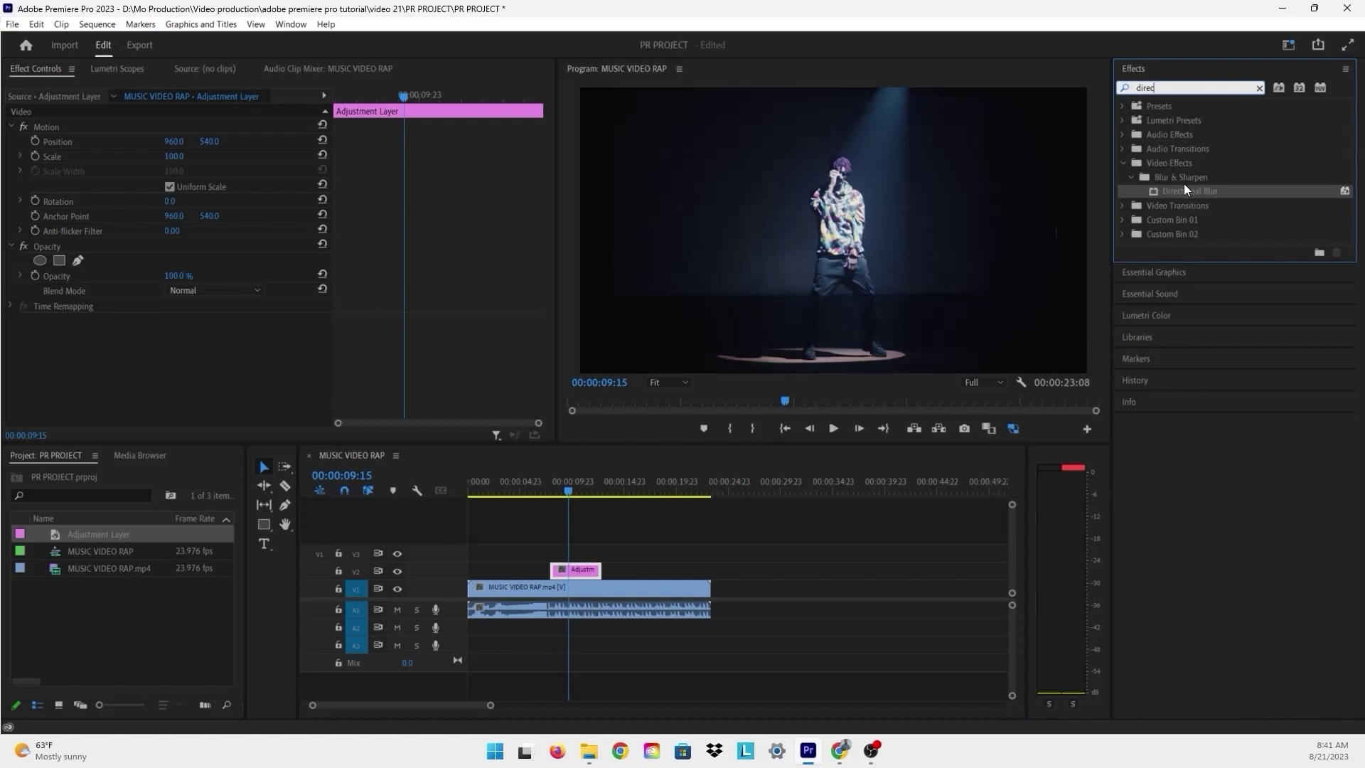
pyautogui.moveTo(1170, 190); pyautogui.dragTo(579, 572)
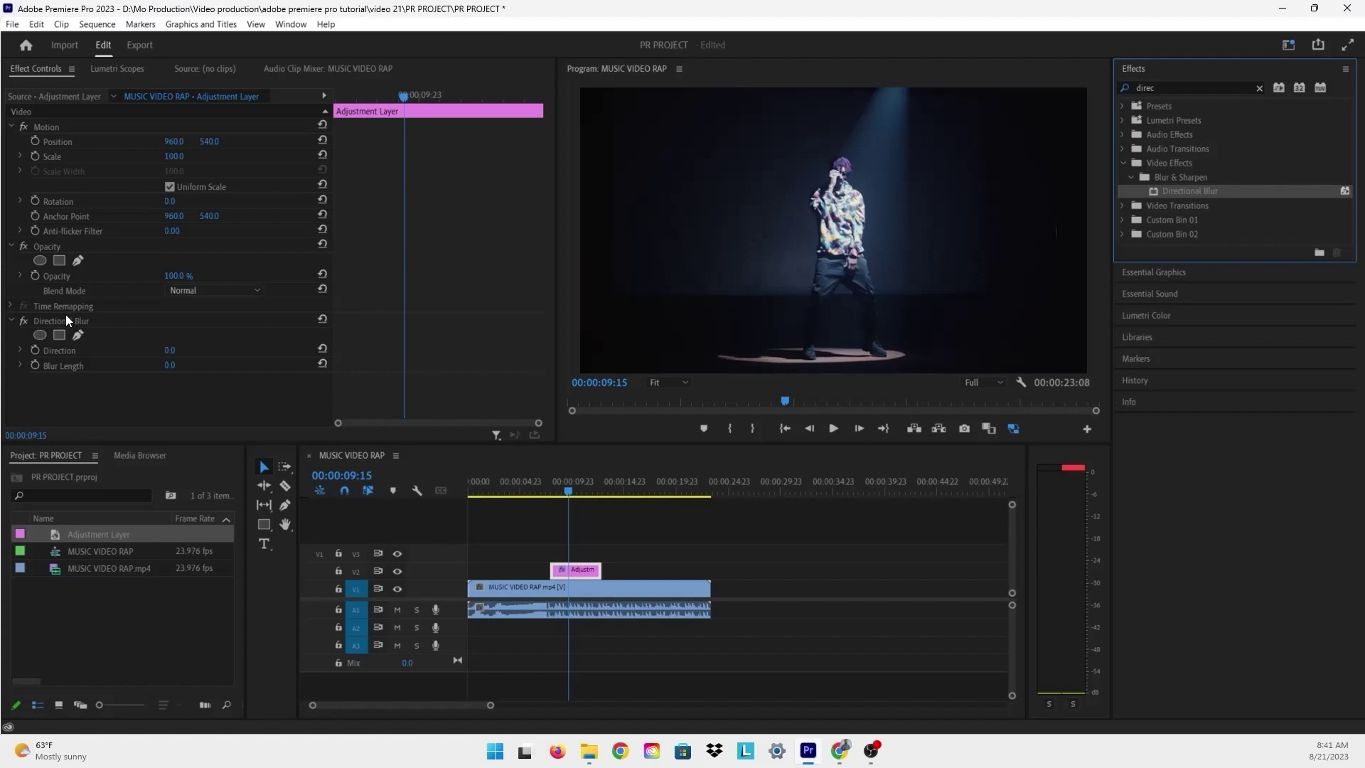
pyautogui.click(169, 366)
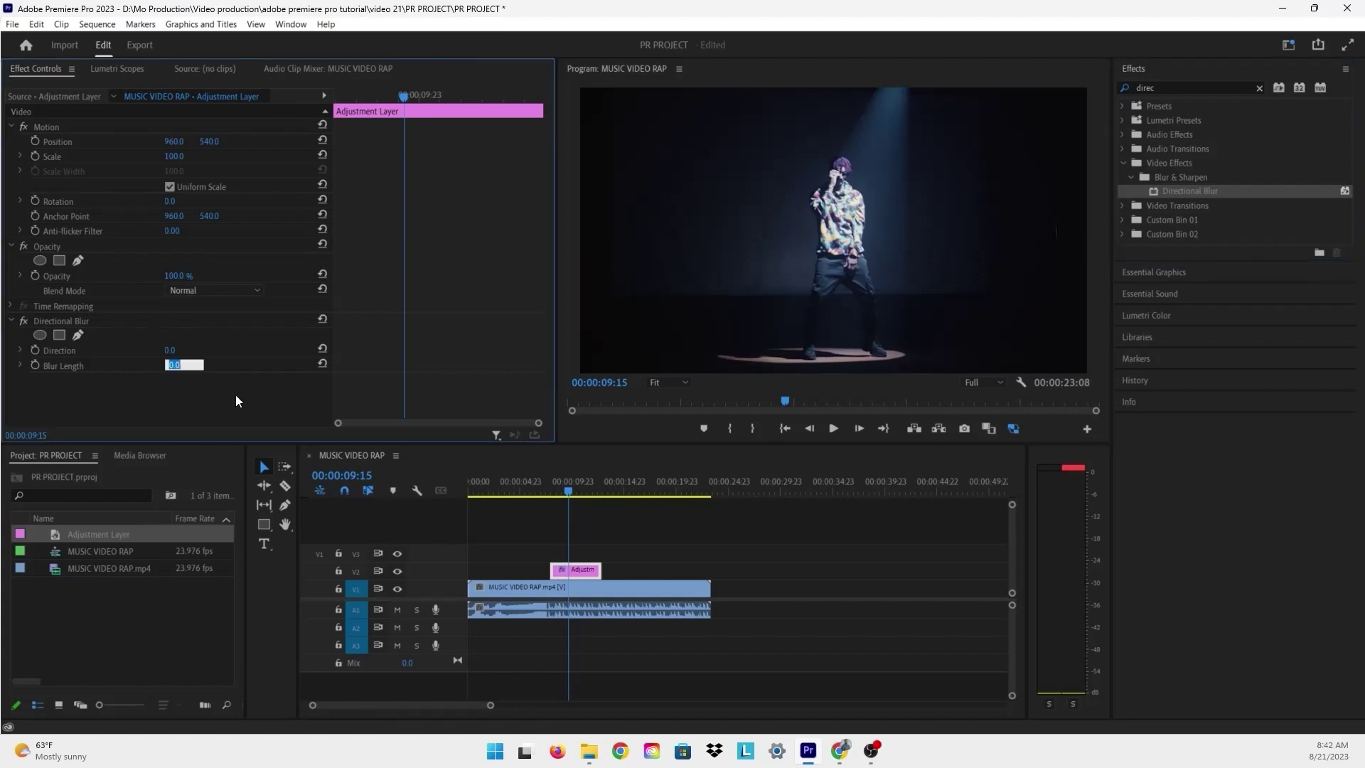
# Set Directional Blur Length to 40 and zoom the timeline in
pyautogui.write('40')
pyautogui.press('Return')
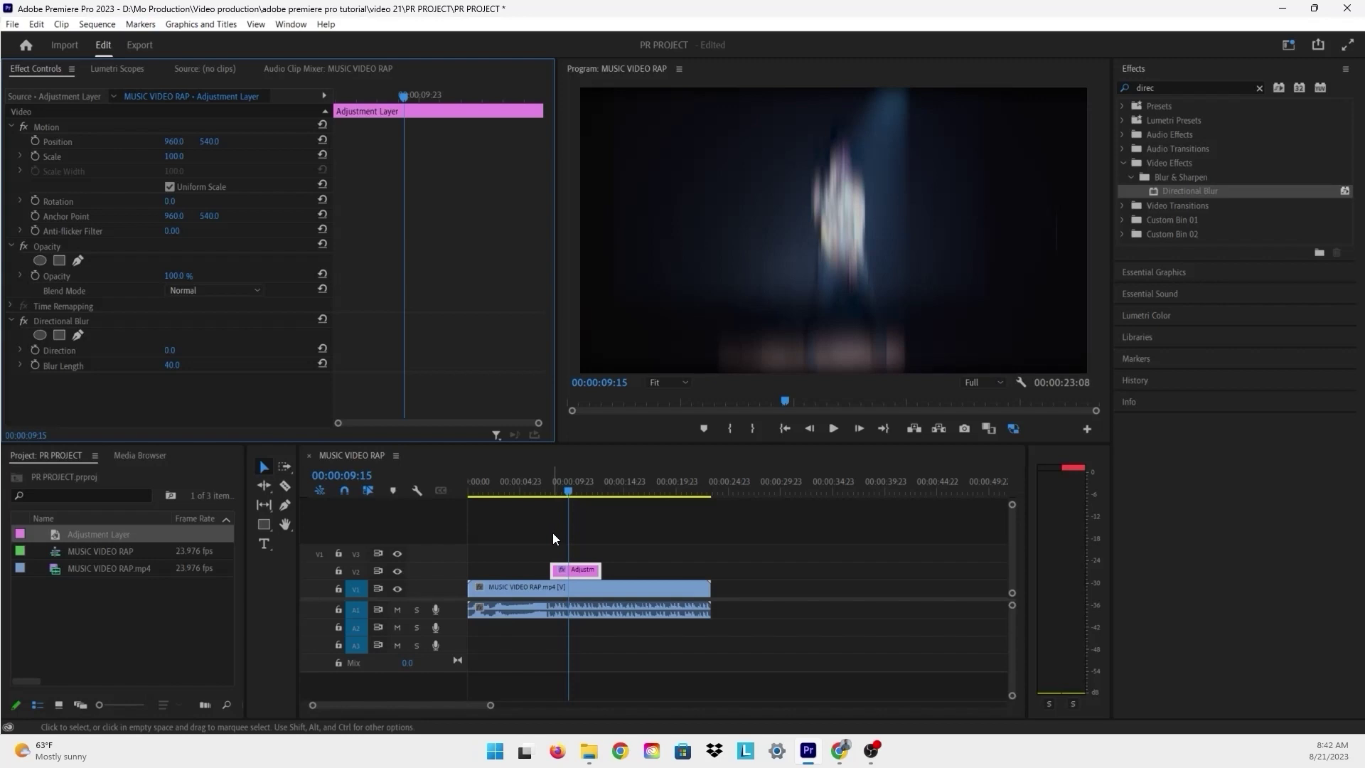
pyautogui.press('+')
pyautogui.press('+')
pyautogui.press('+')
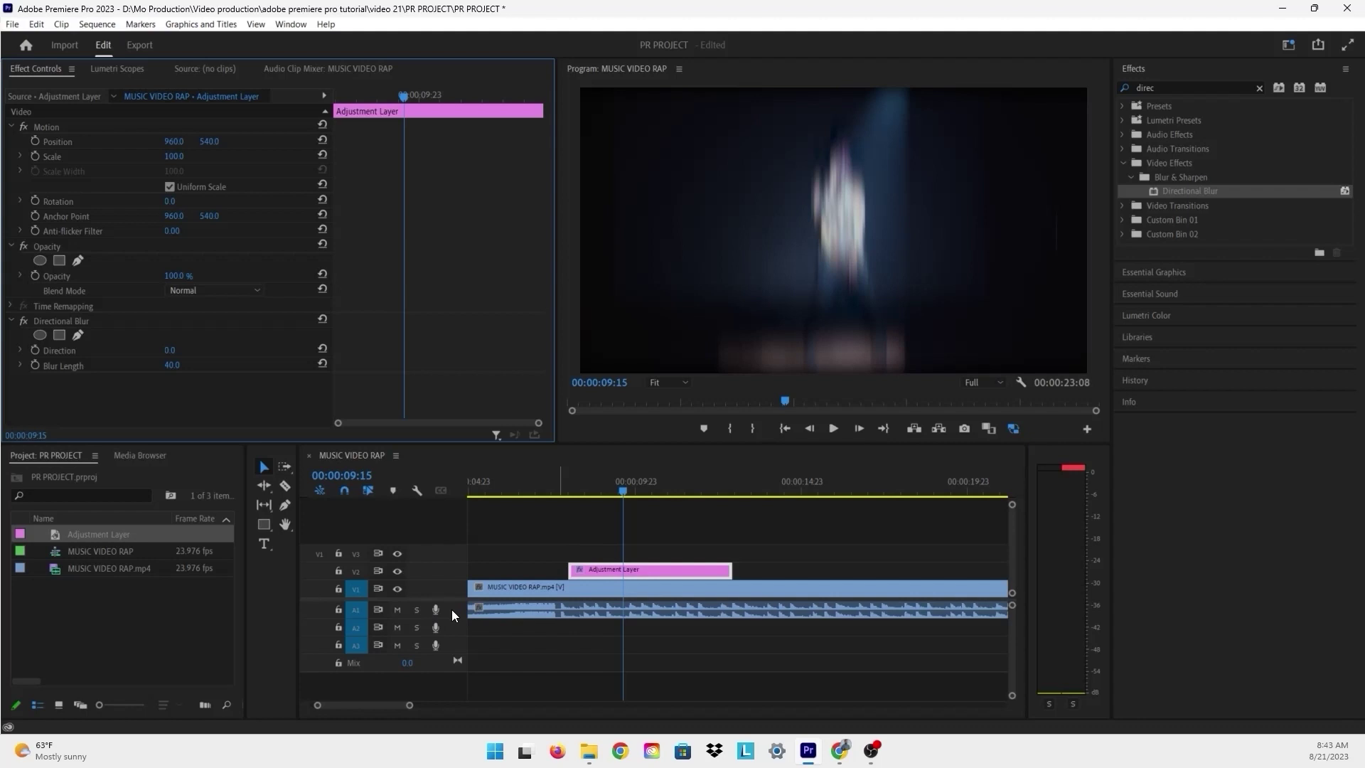
# Enlarge the A1 track and shift the adjustment layer 6 frames earlier
pyautogui.hotkey('ctrl', '+')
pyautogui.hotkey('ctrl', '+')
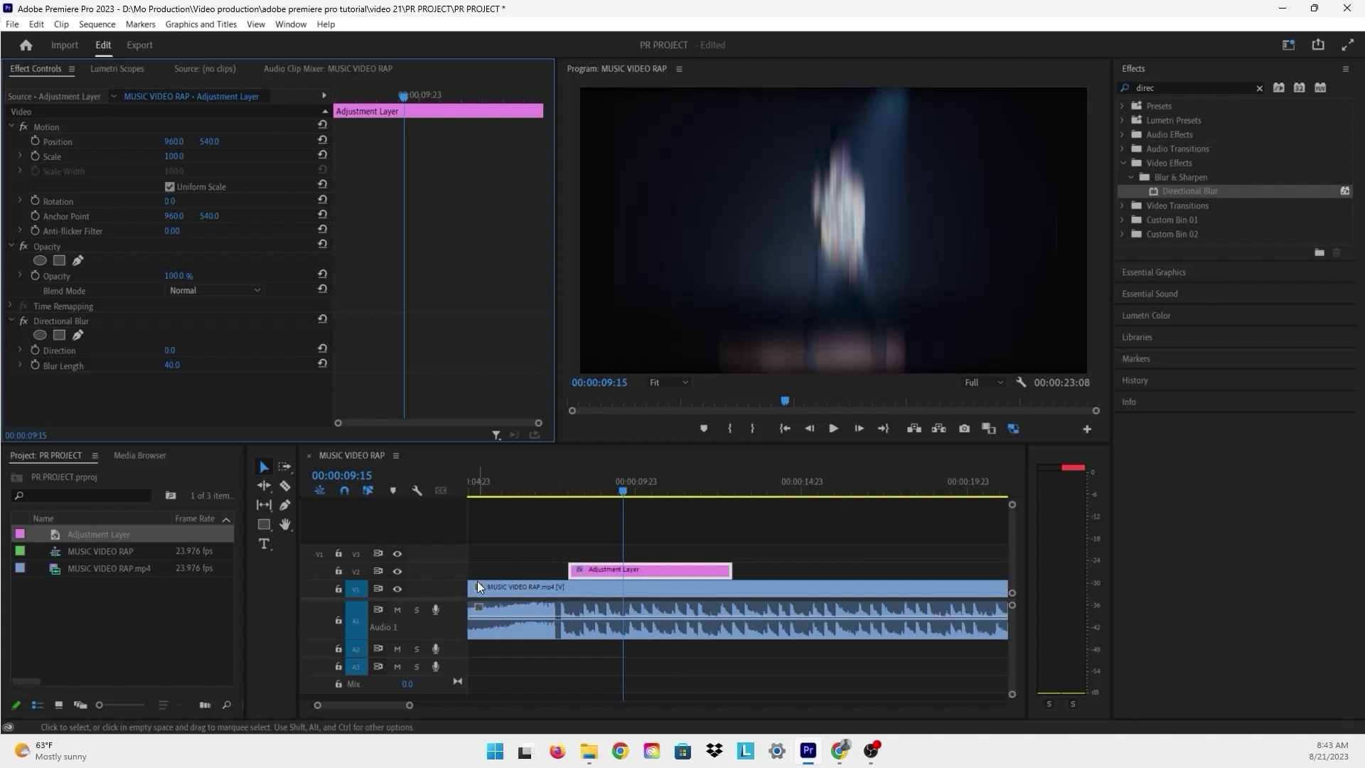
pyautogui.scroll(2, 544, 567)
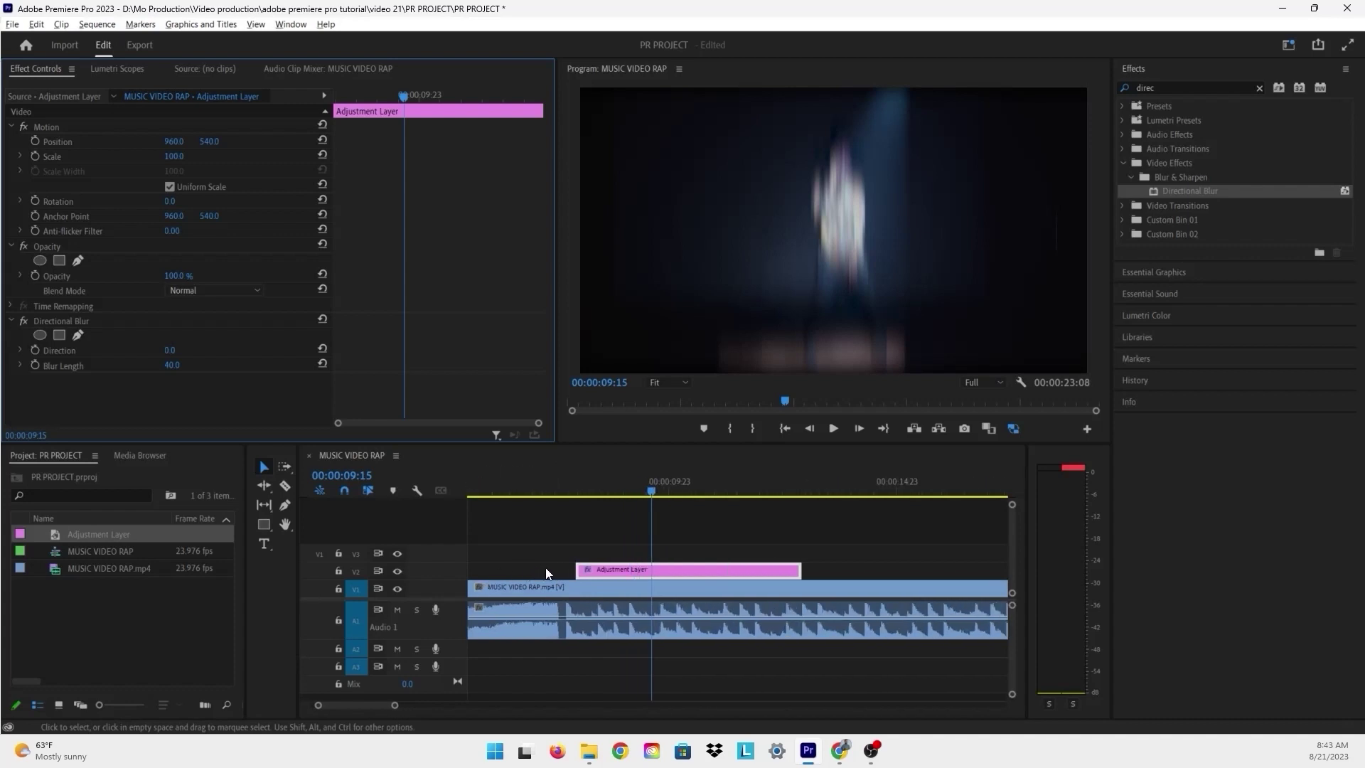
pyautogui.scroll(4, 545, 567)
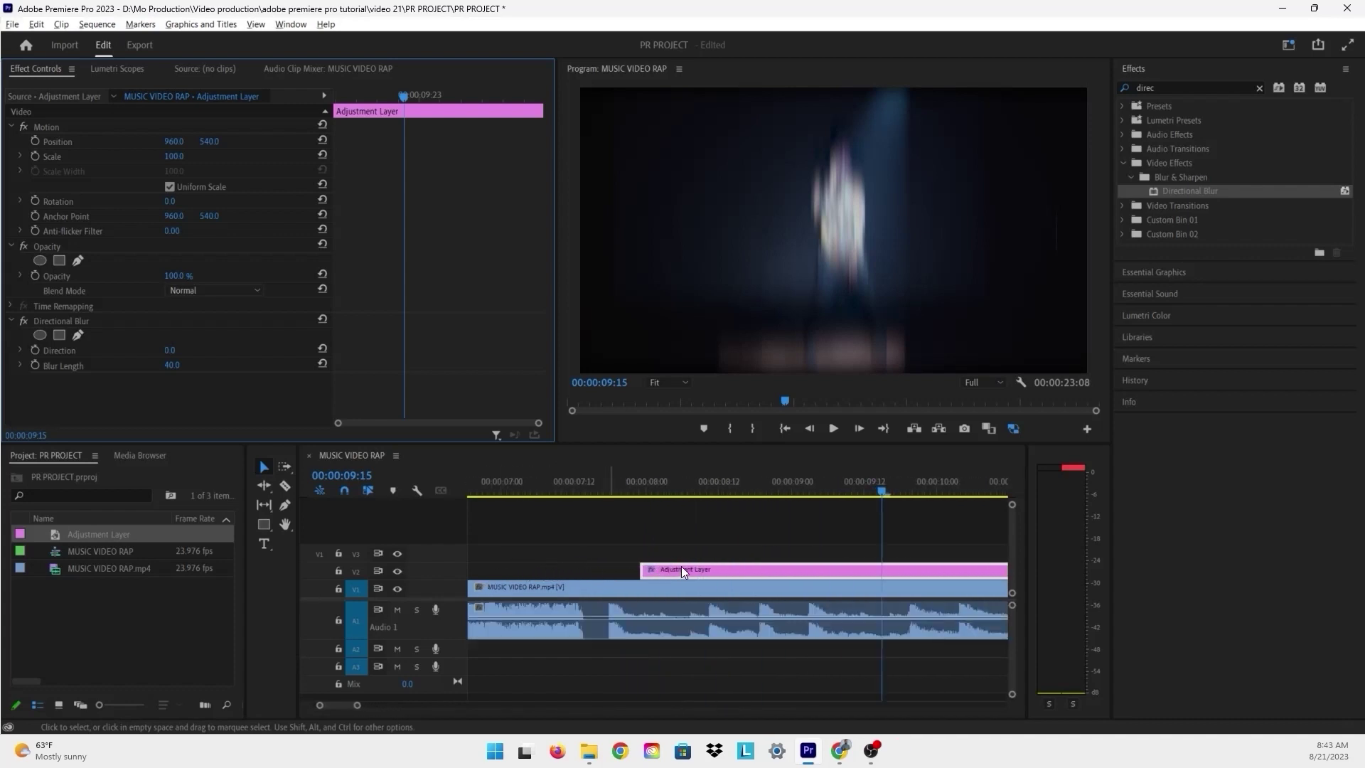
pyautogui.moveTo(701, 572); pyautogui.dragTo(667, 573)
pyautogui.scroll(3, 611, 569)
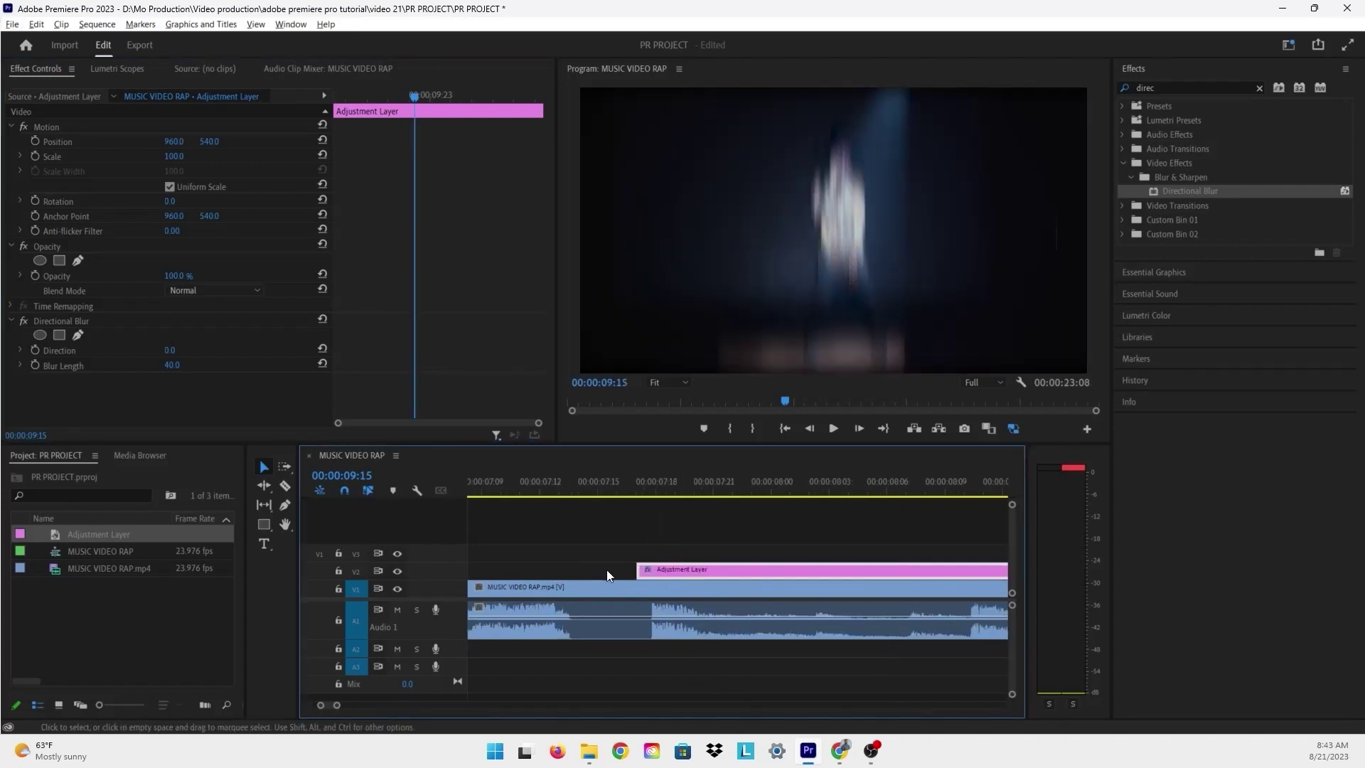
pyautogui.scroll(3, 678, 516)
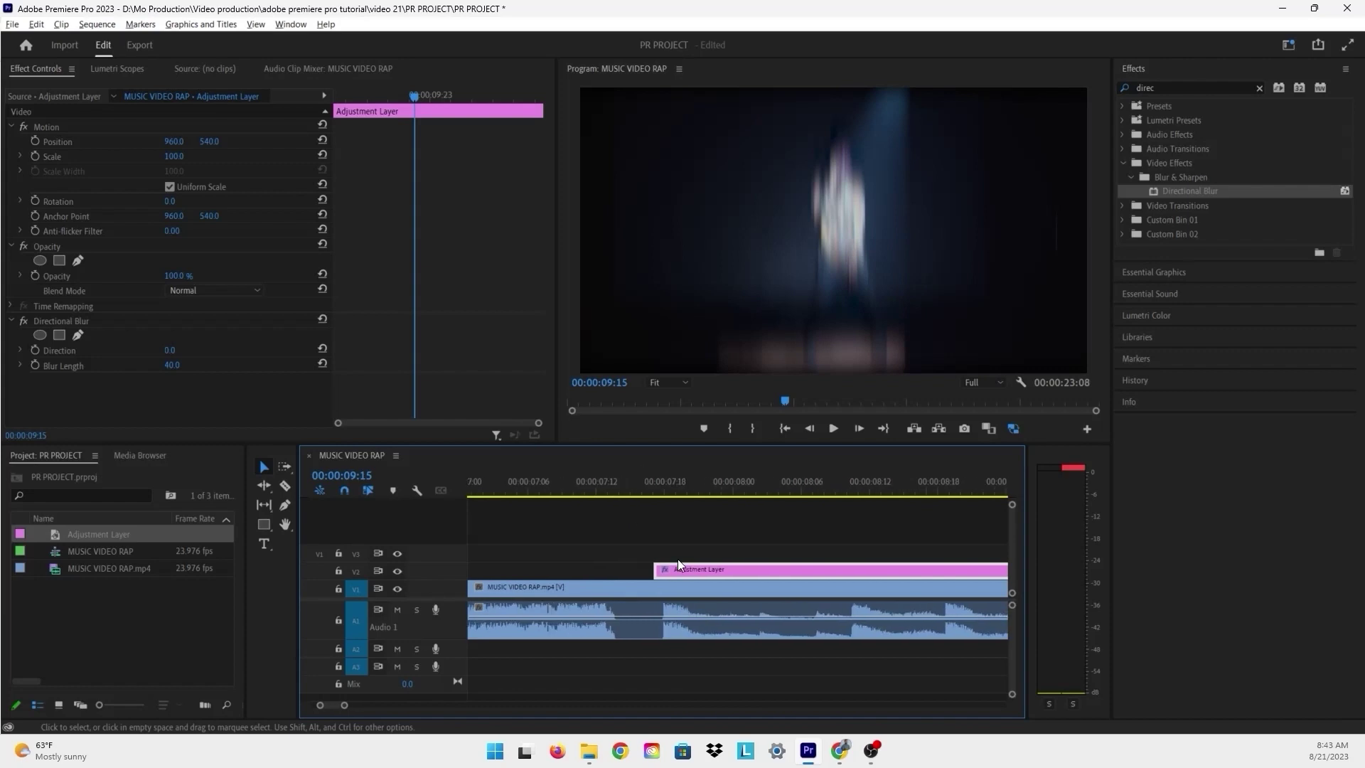
# Razor the adjustment layer a few frames in and delete its right-hand remainder
pyautogui.press('c')
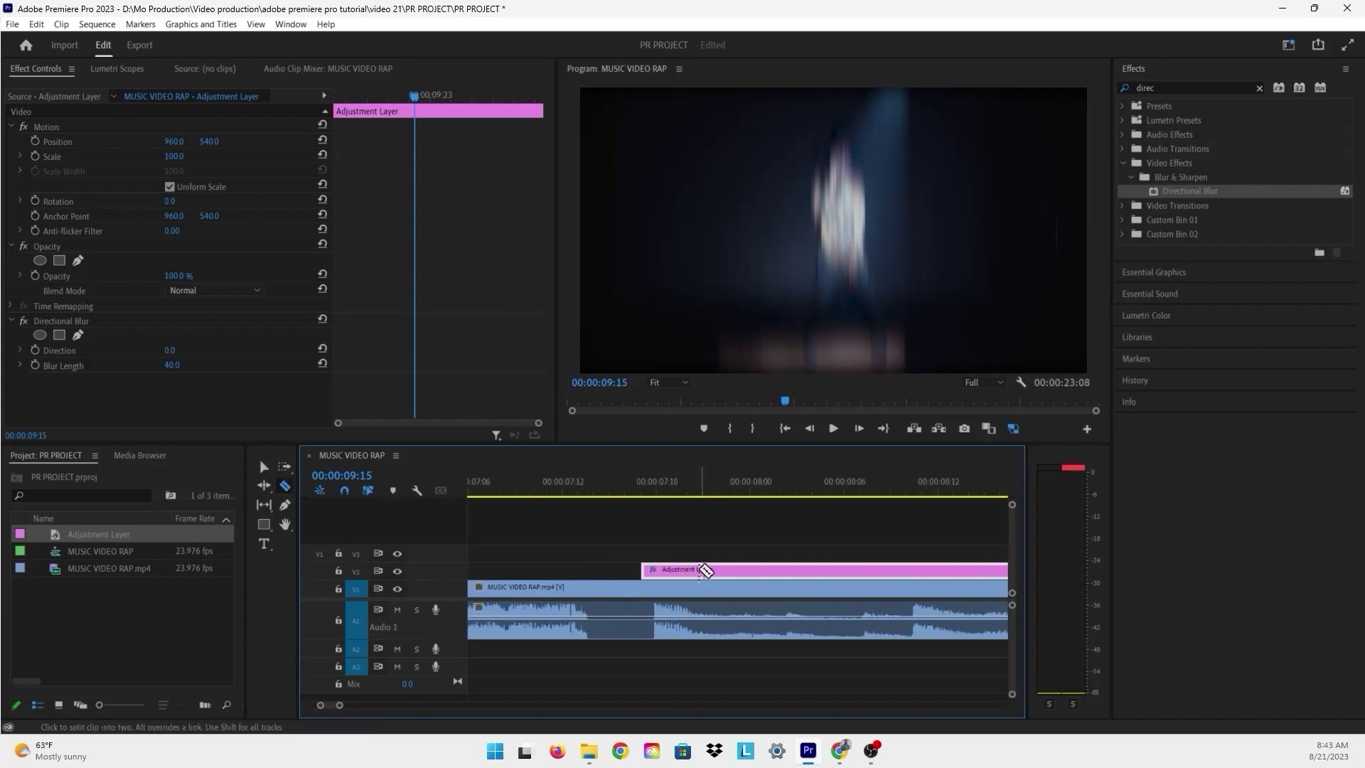
pyautogui.click(705, 570)
pyautogui.scroll(-3, 707, 570)
pyautogui.press('v')
pyautogui.click(731, 566)
pyautogui.press('Delete')
# Play back from just before the blur flash, stopping at 8:16
pyautogui.scroll(-2, 695, 539)
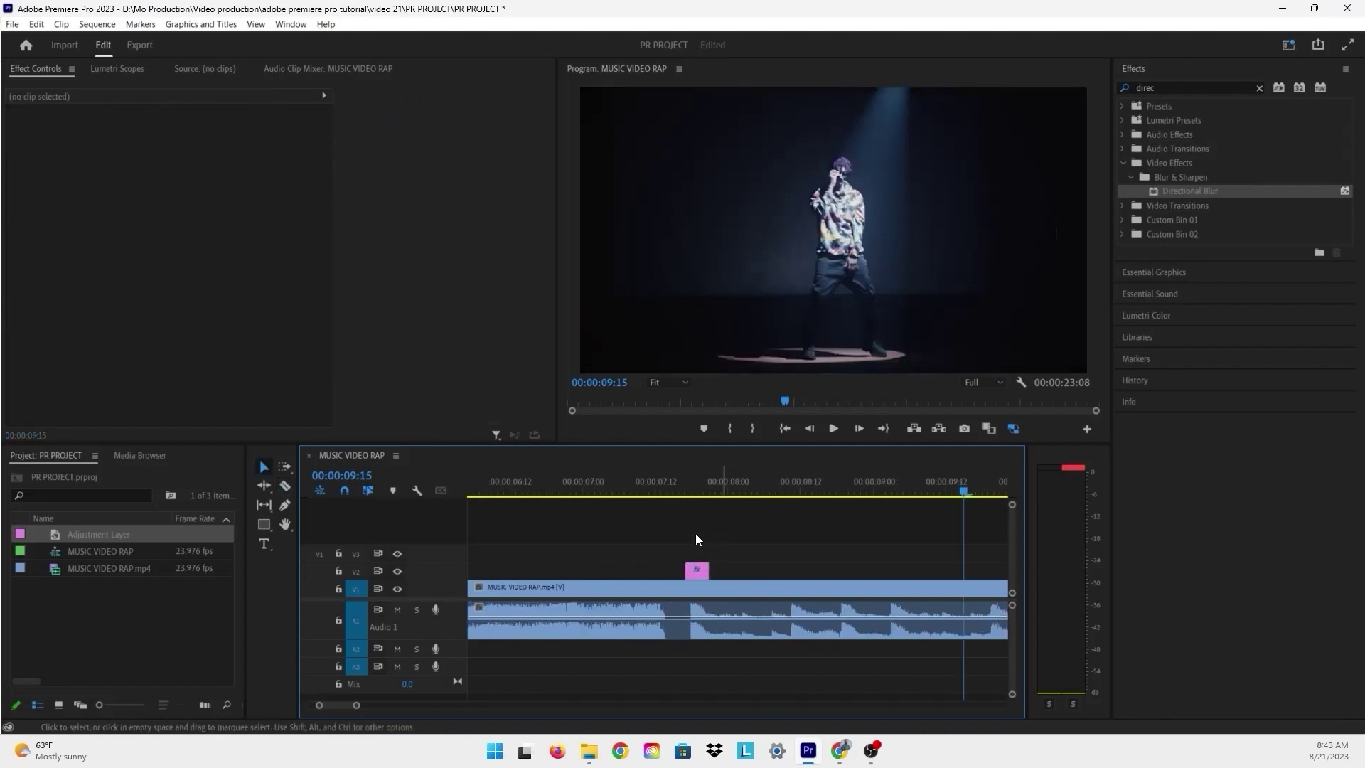
pyautogui.click(627, 486)
pyautogui.press('space')
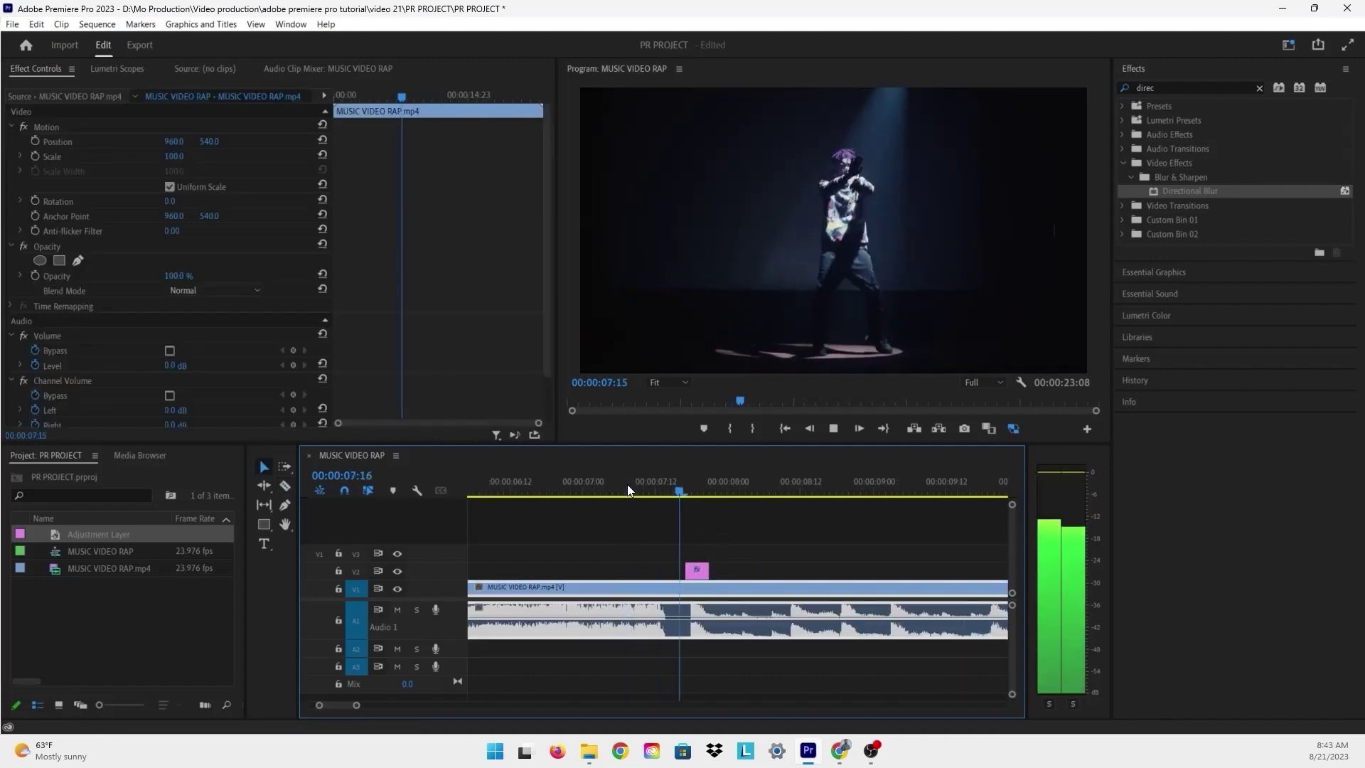
pyautogui.press('space')
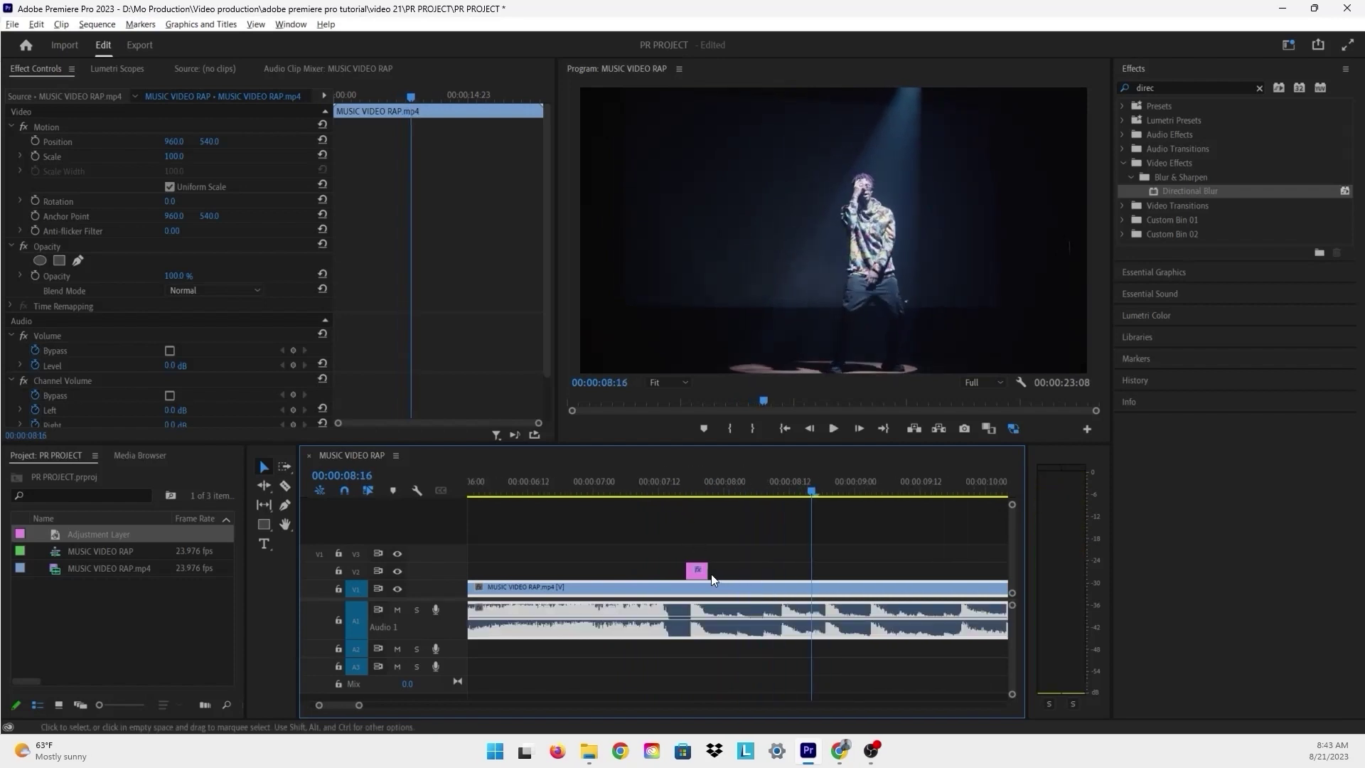
# Move the blur flash clip about 9 frames later on V2, zooming to check the flash spacing
pyautogui.scroll(-1, 712, 575)
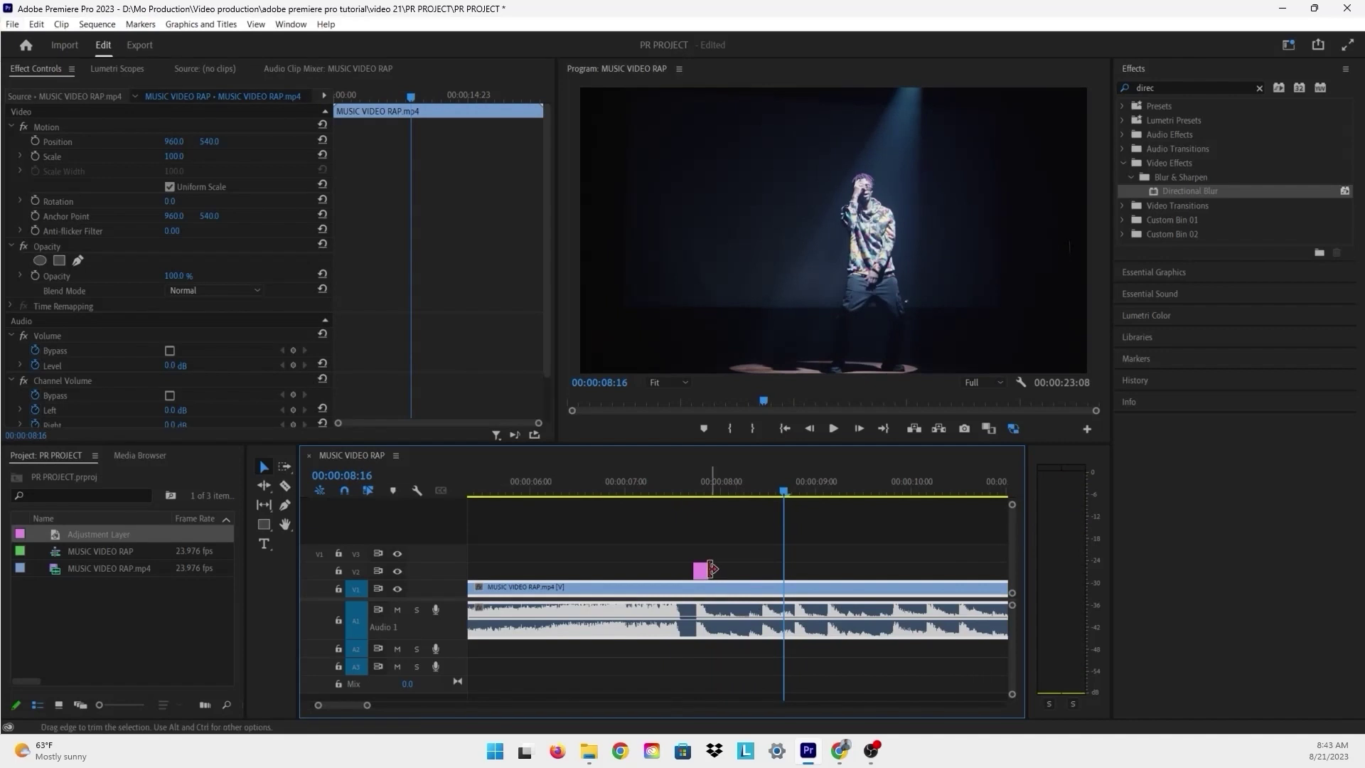
pyautogui.scroll(2, 693, 570)
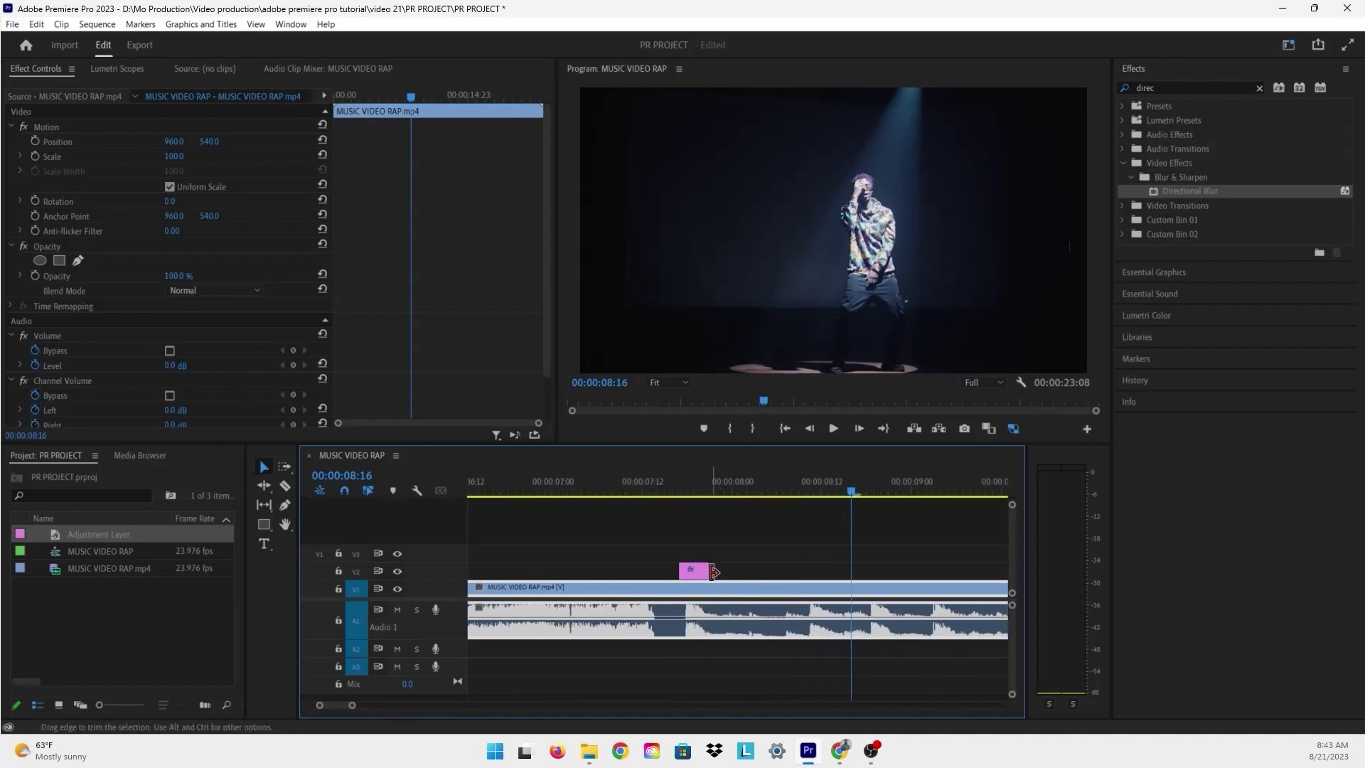
pyautogui.moveTo(698, 570); pyautogui.dragTo(767, 573)
pyautogui.moveTo(818, 574); pyautogui.dragTo(860, 576)
pyautogui.press('=')
pyautogui.press('-')
pyautogui.press('=')
pyautogui.press('-')
pyautogui.press('-')
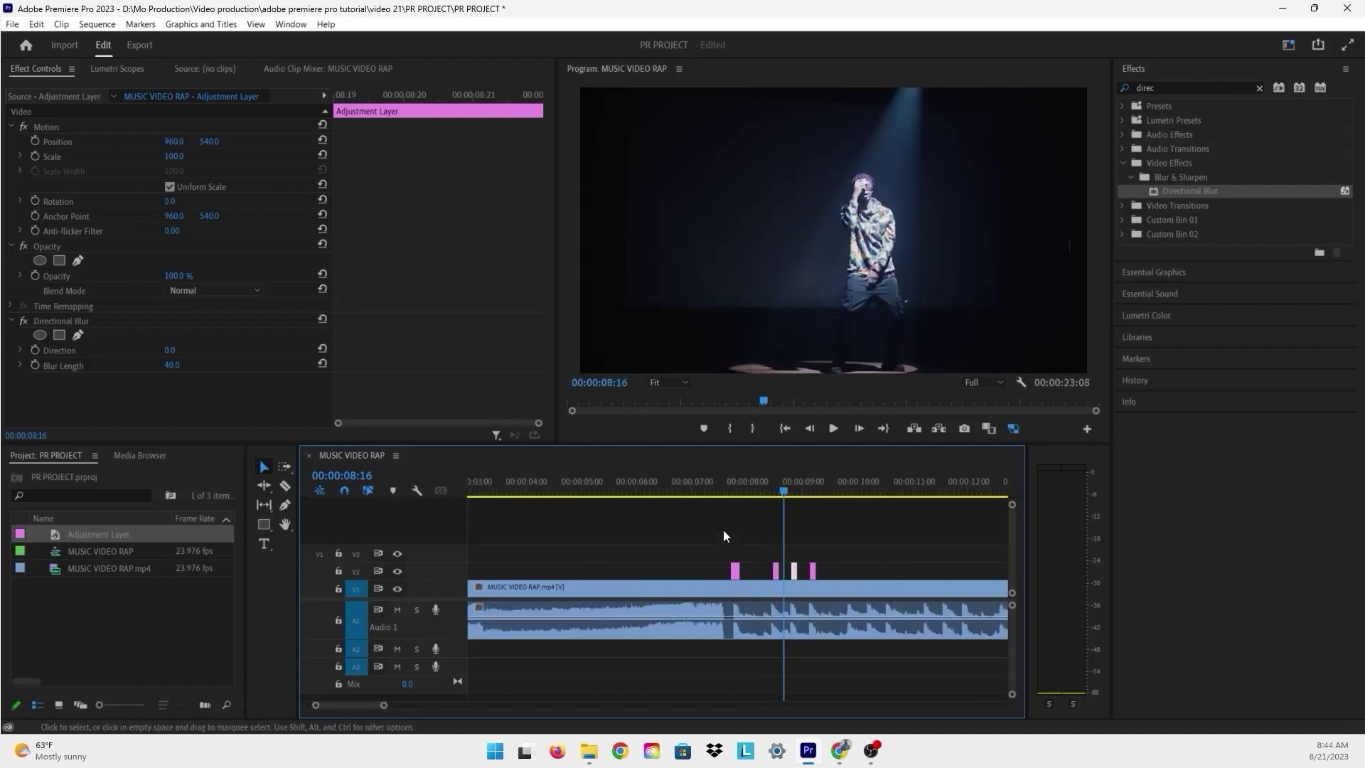
pyautogui.click(694, 481)
pyautogui.press('space')
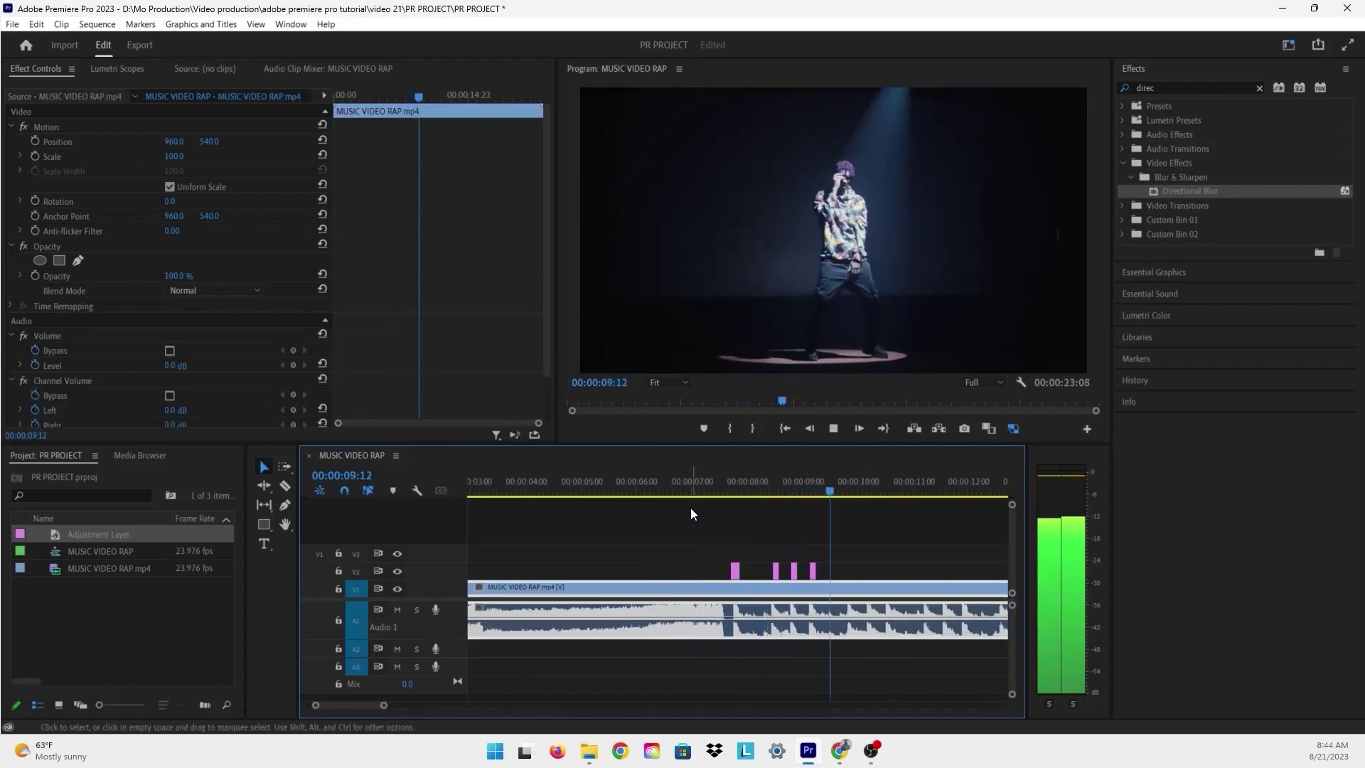
pyautogui.press('space')
pyautogui.press('-')
pyautogui.press('-')
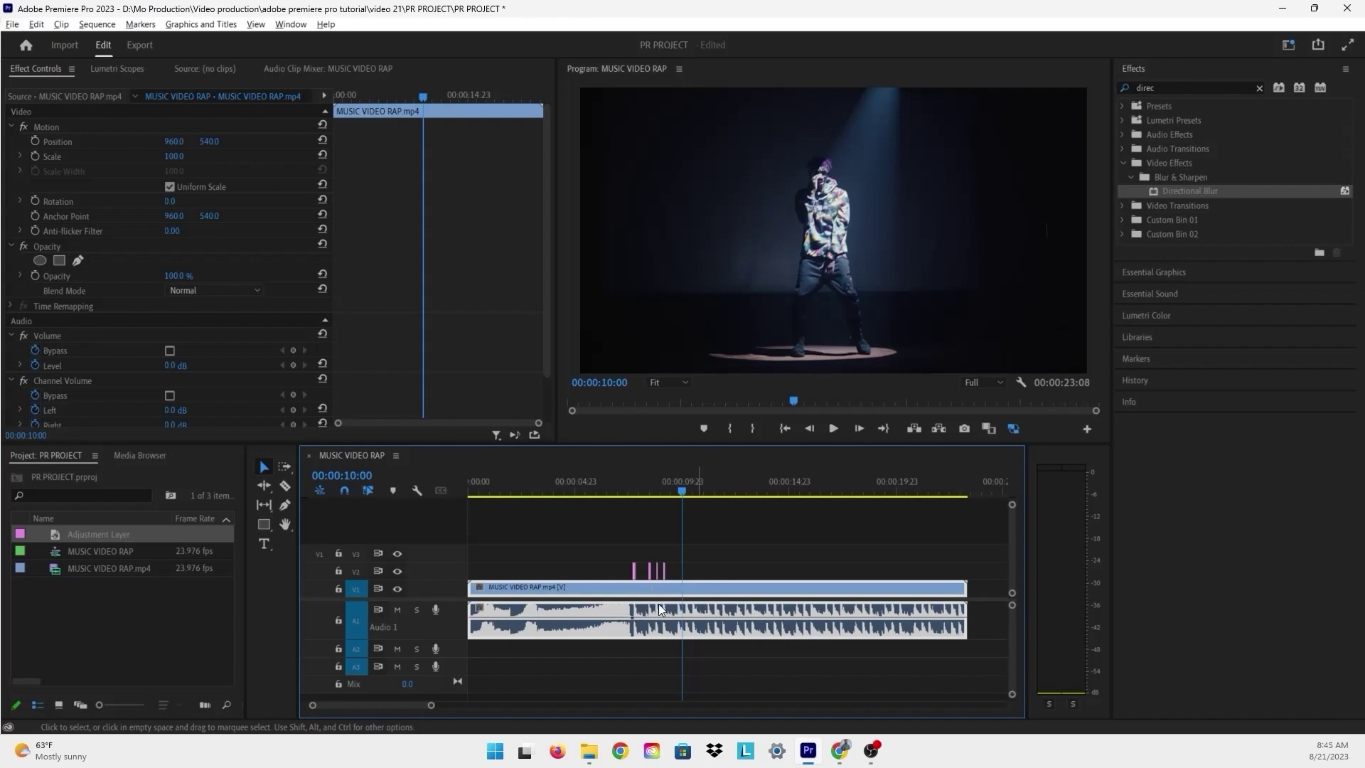
pyautogui.hotkey('alt', 'space')
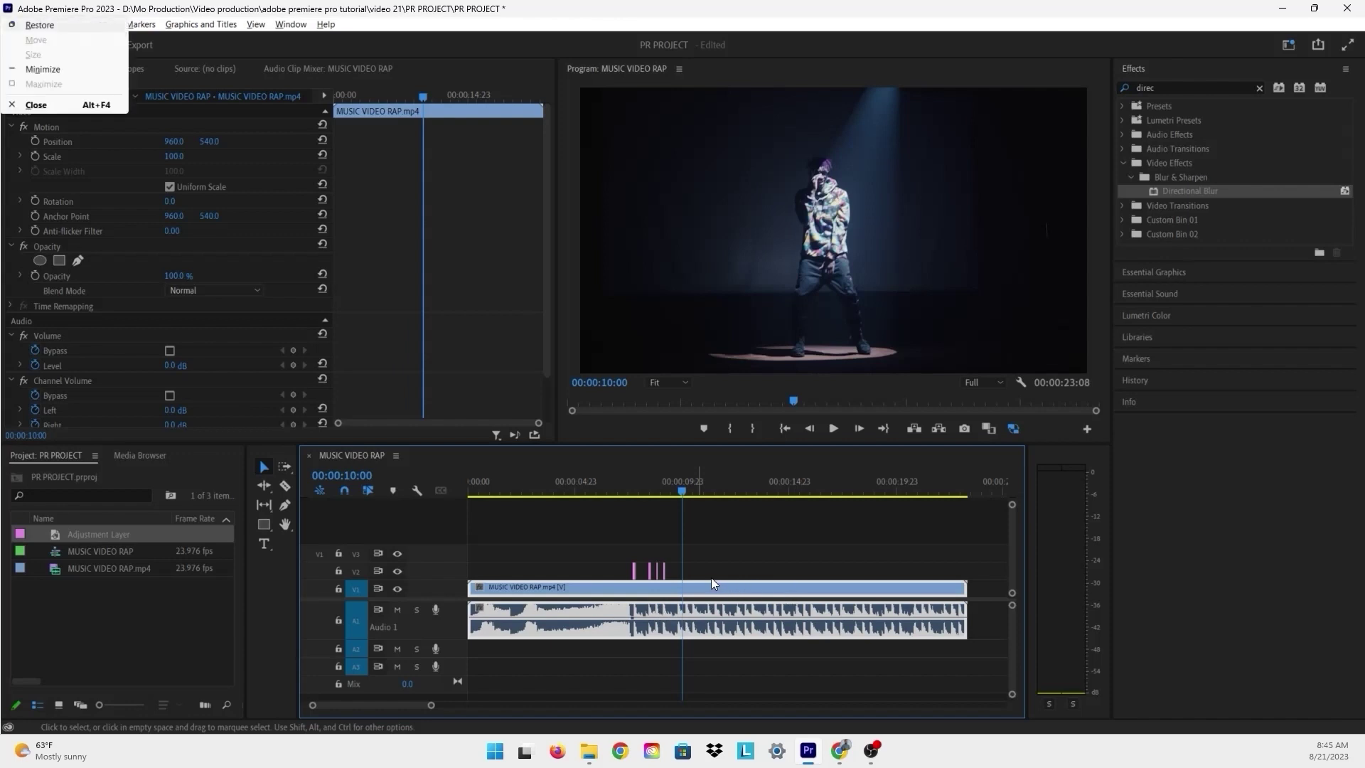
pyautogui.click(689, 565)
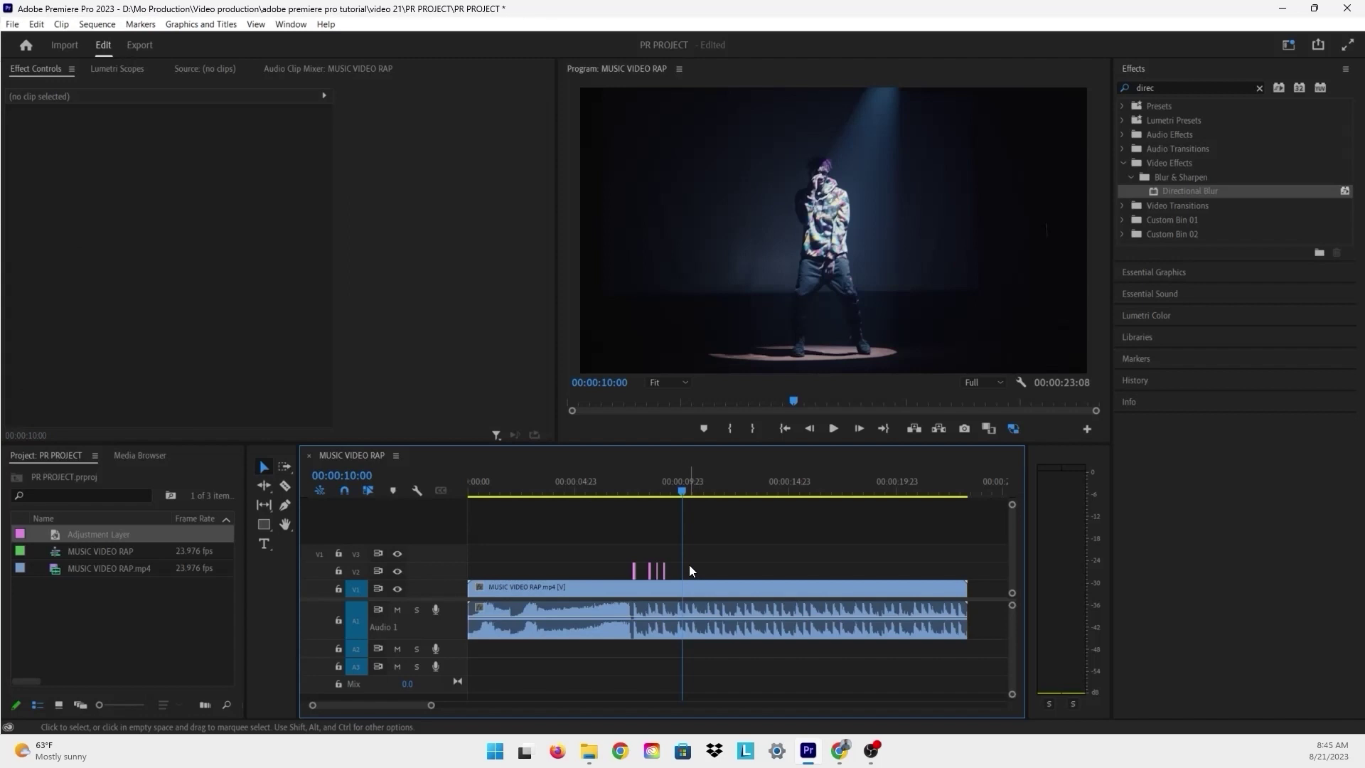
pyautogui.press('space')
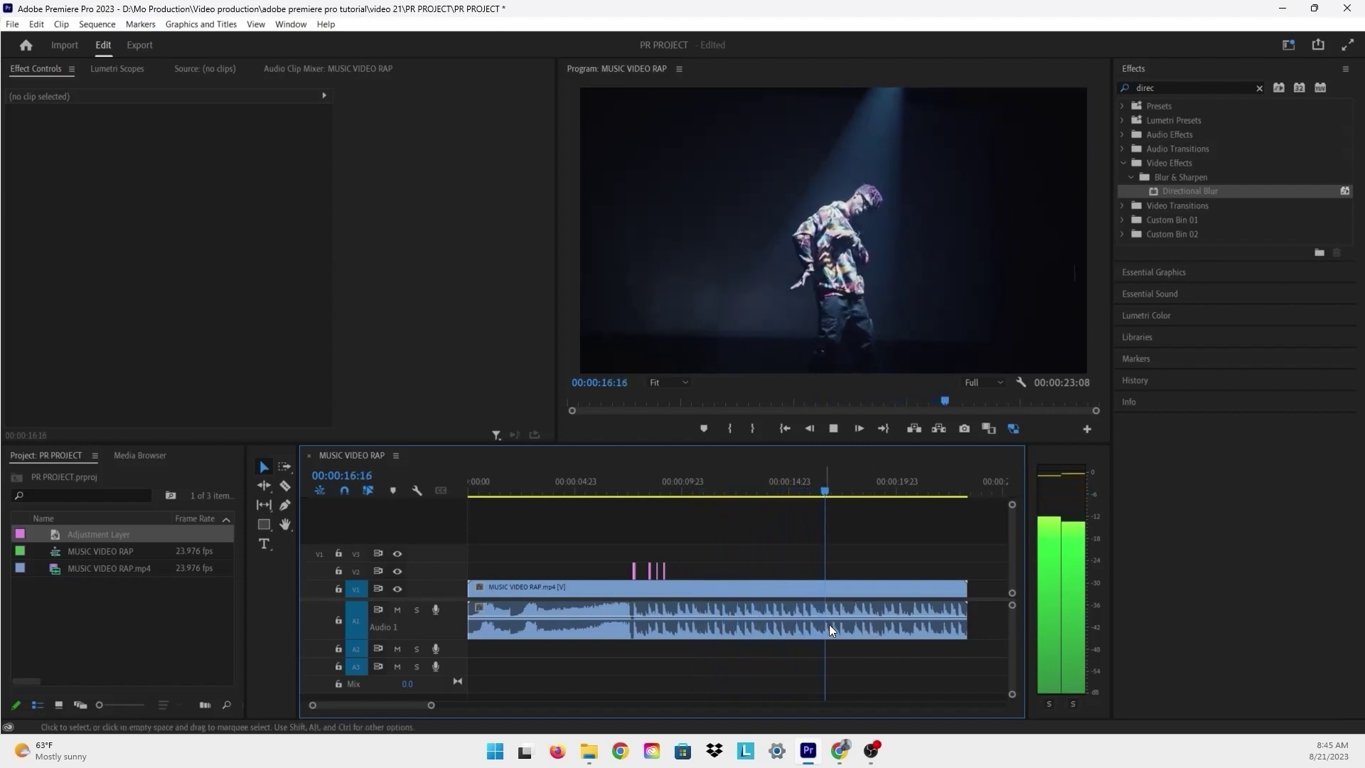
# Select the music video clip and play from 18:09 to 22:17 to find the next beat
pyautogui.click(956, 579)
pyautogui.press('=')
pyautogui.press('=')
pyautogui.press('=')
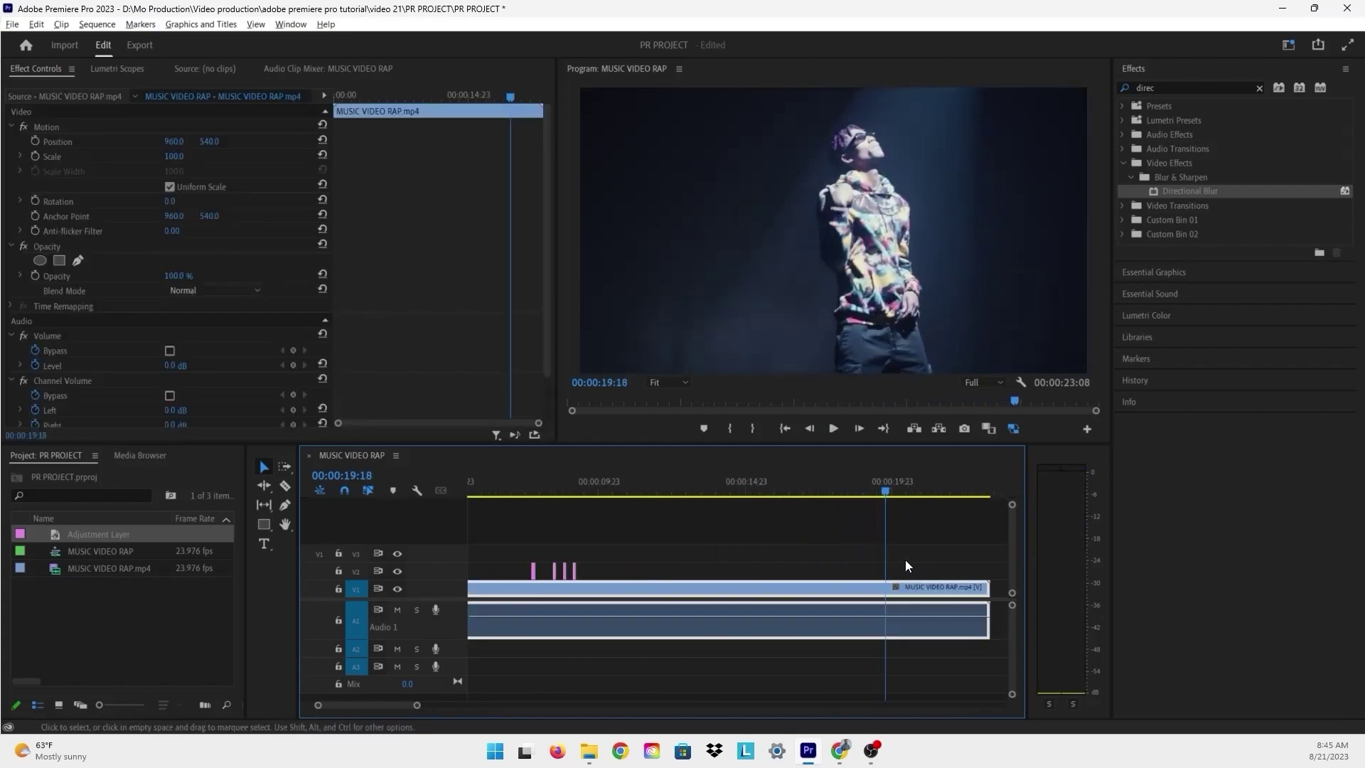
pyautogui.click(816, 486)
pyautogui.moveTo(815, 480); pyautogui.dragTo(818, 480)
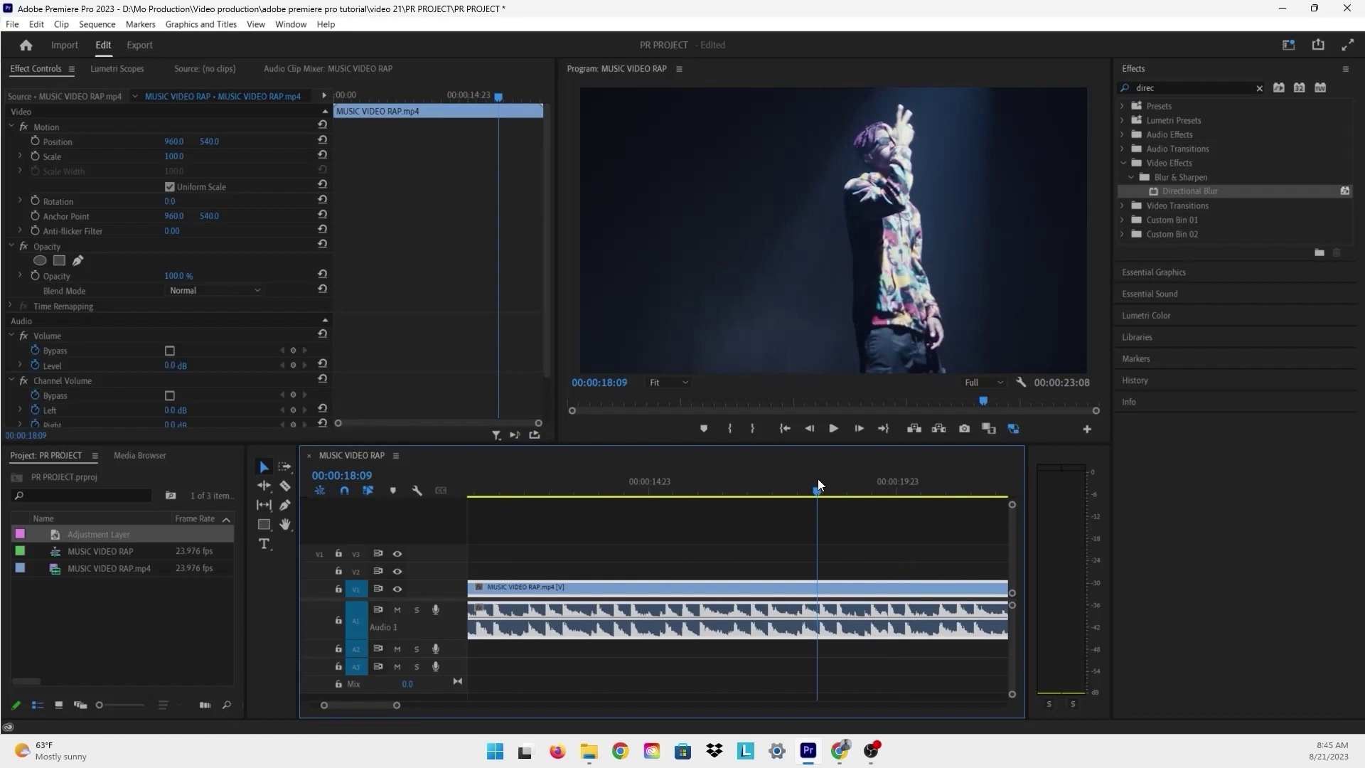
pyautogui.press('space')
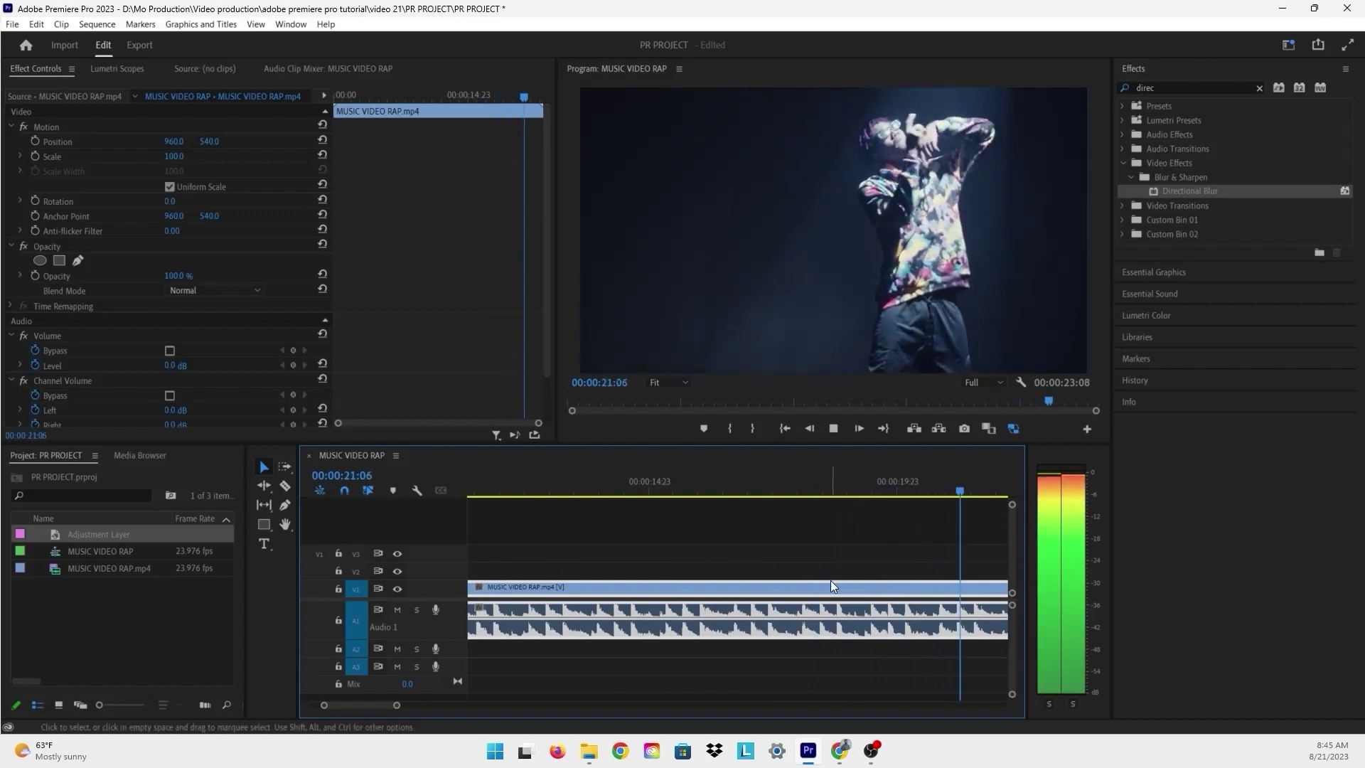
pyautogui.press('space')
pyautogui.scroll(-2, 774, 565)
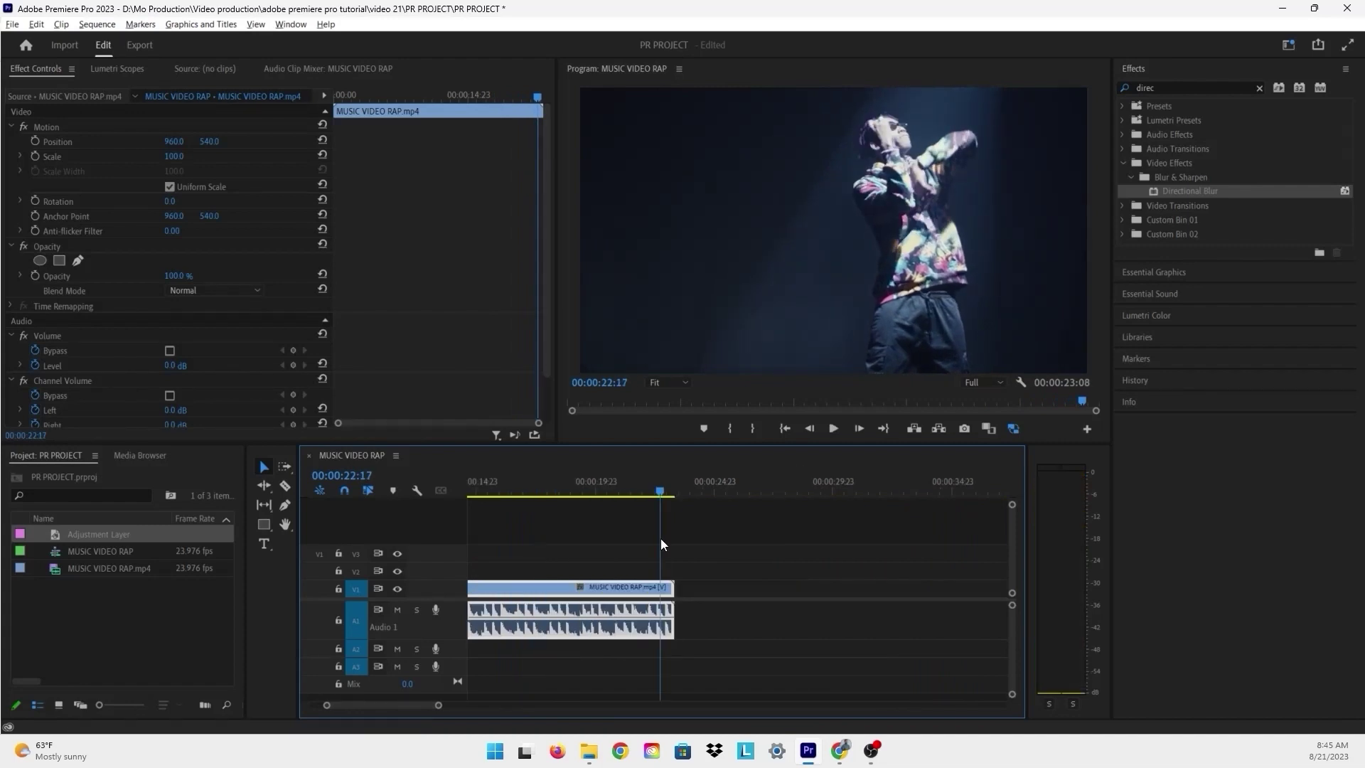
pyautogui.scroll(5, 536, 540)
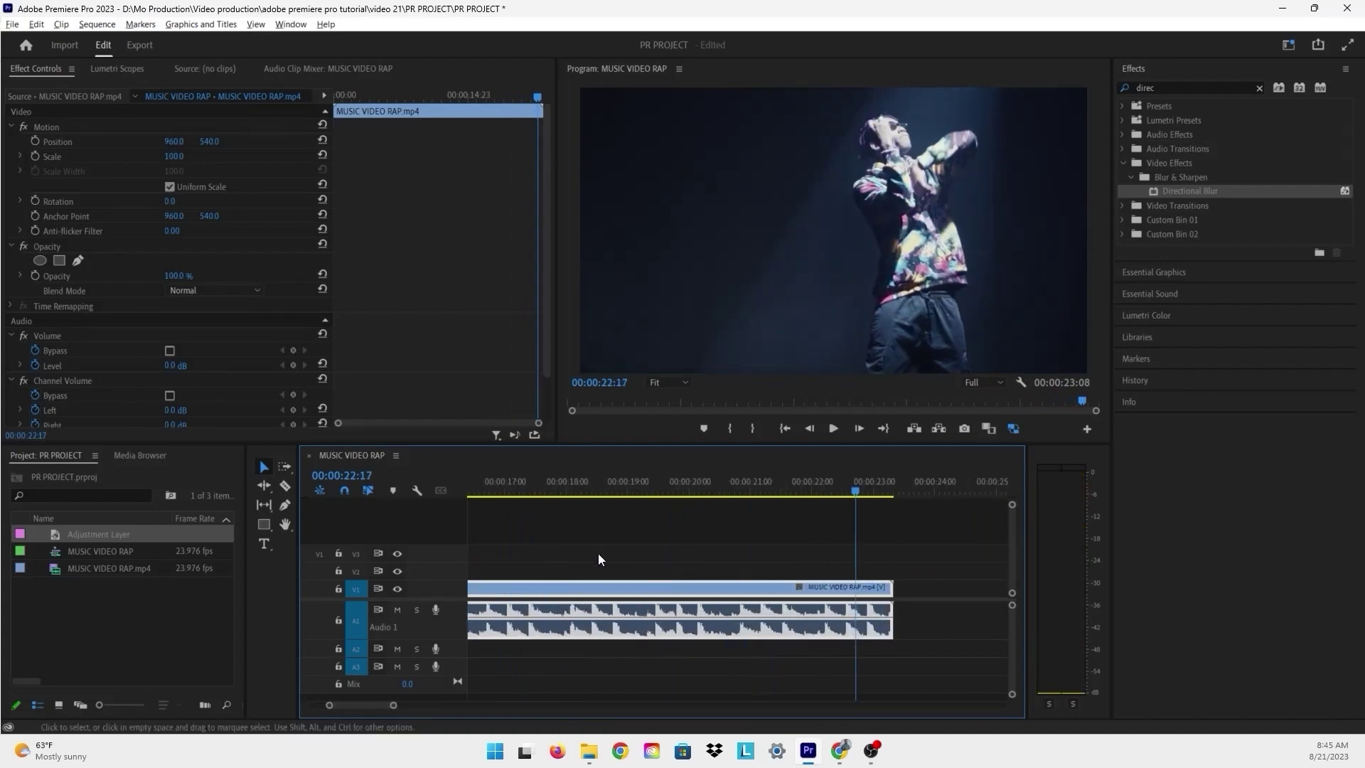
# Audition around 18:19, park the playhead at 00:00:18:18 and mark that beat
pyautogui.click(612, 481)
pyautogui.press('space')
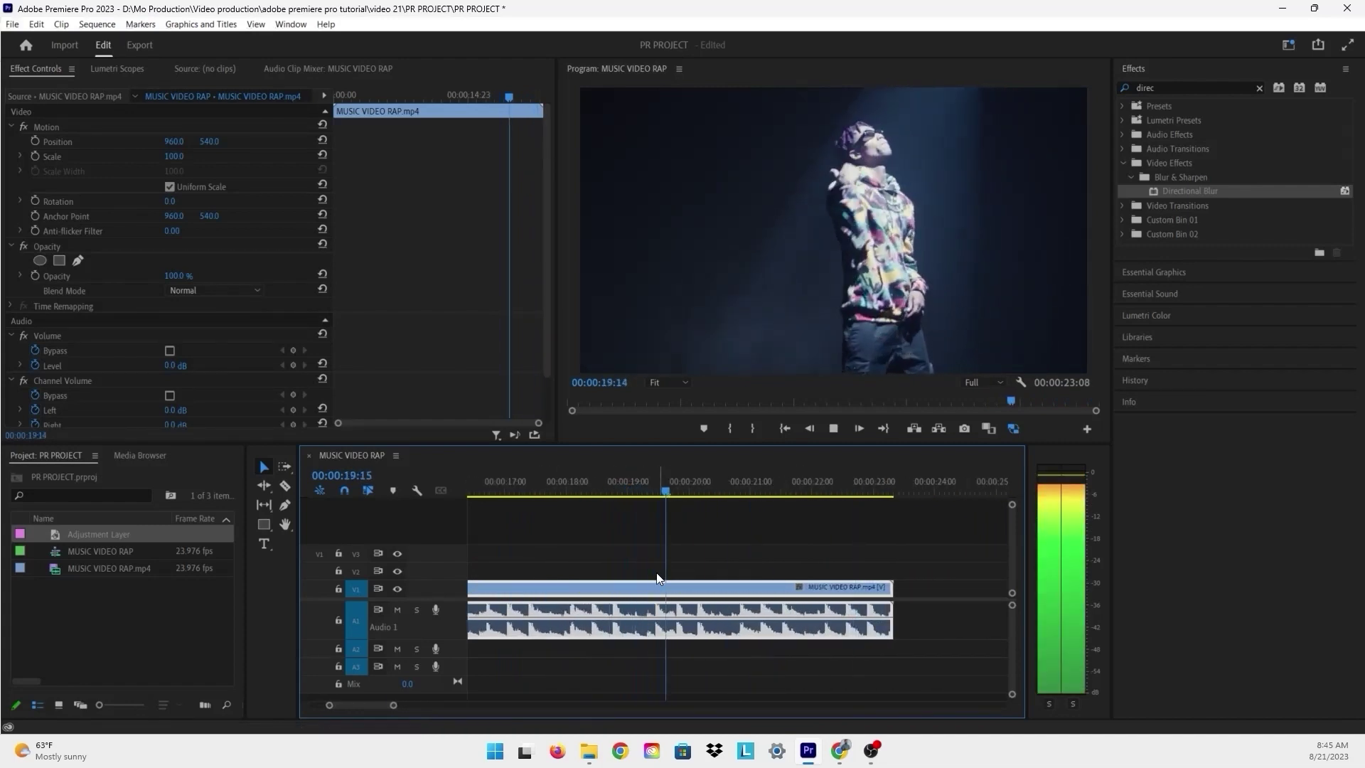
pyautogui.press('space')
pyautogui.click(615, 480)
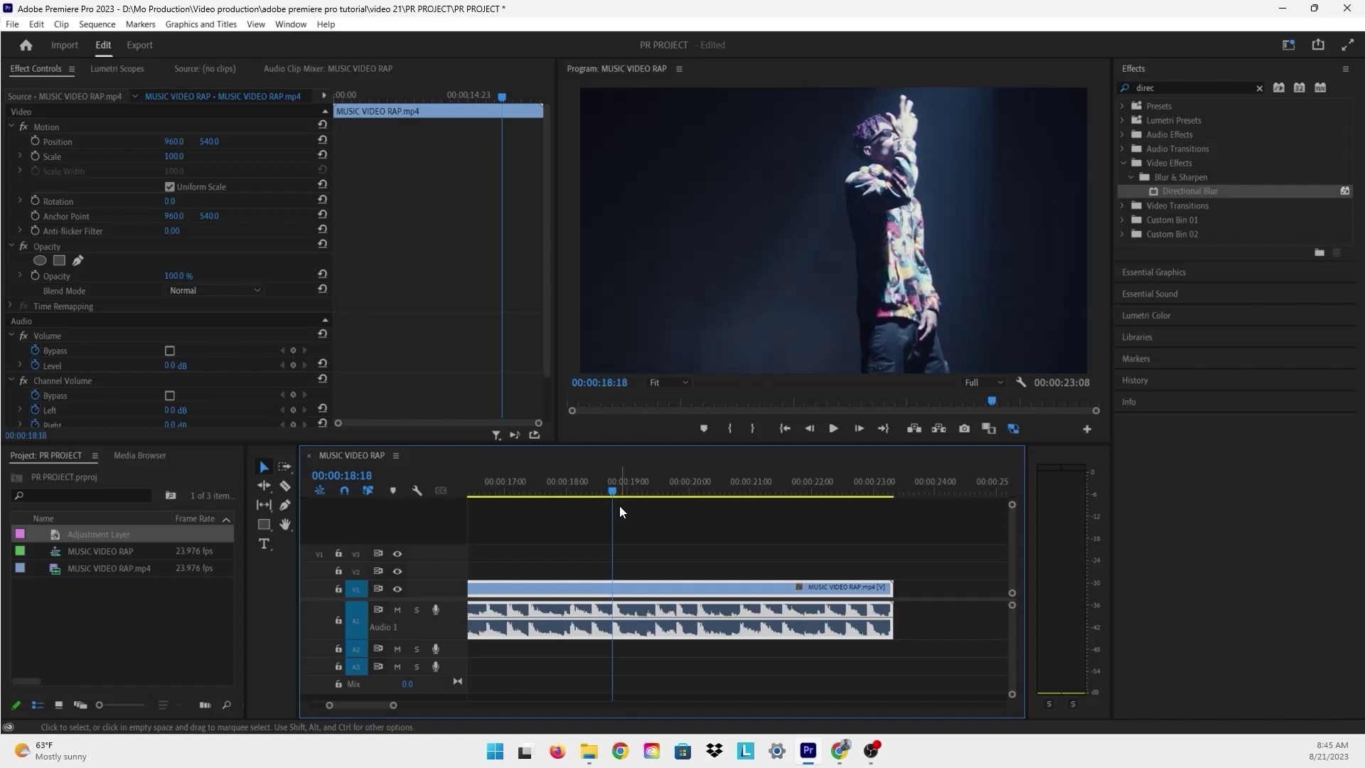
pyautogui.press('m')
# Copy the four V2 blur flashes to 18:18, aligning the first copy with the marker
pyautogui.moveTo(635, 542); pyautogui.dragTo(532, 566)
pyautogui.press('-')
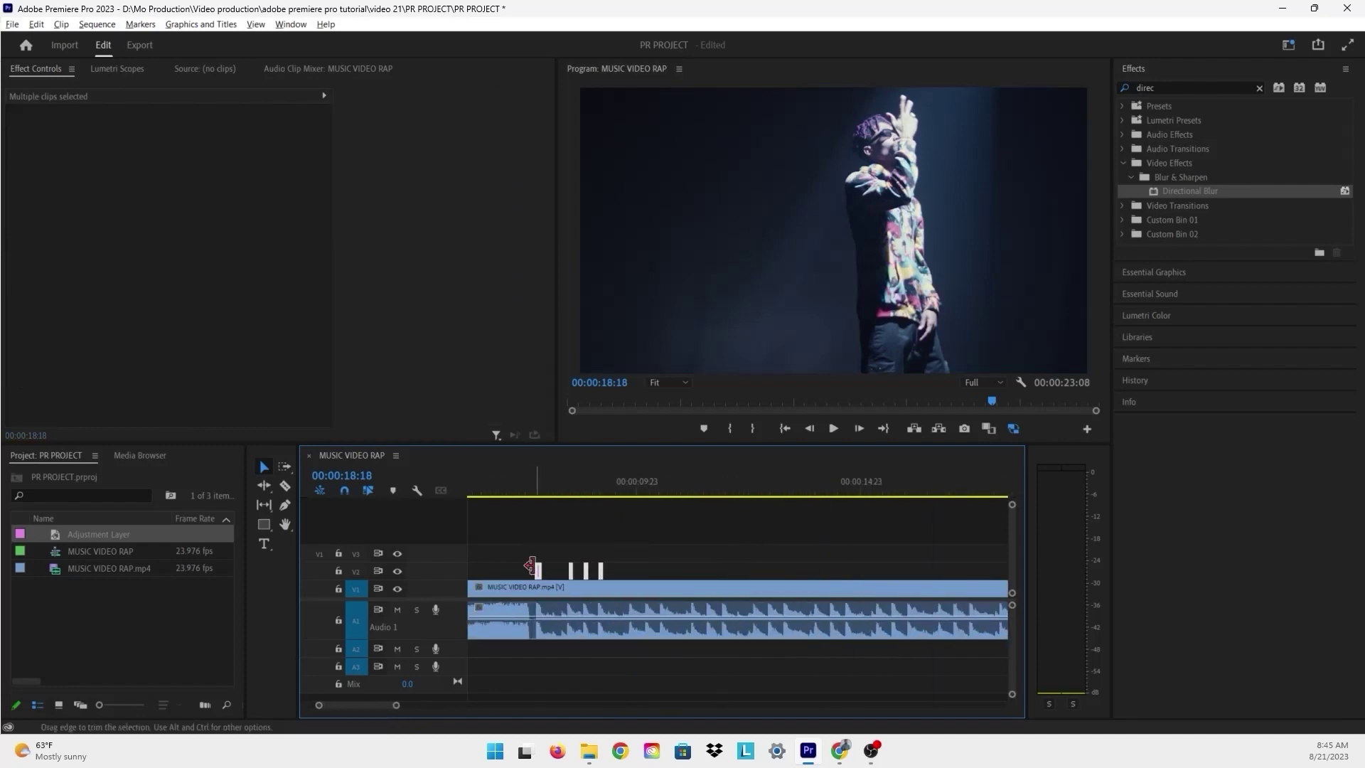
pyautogui.press('-')
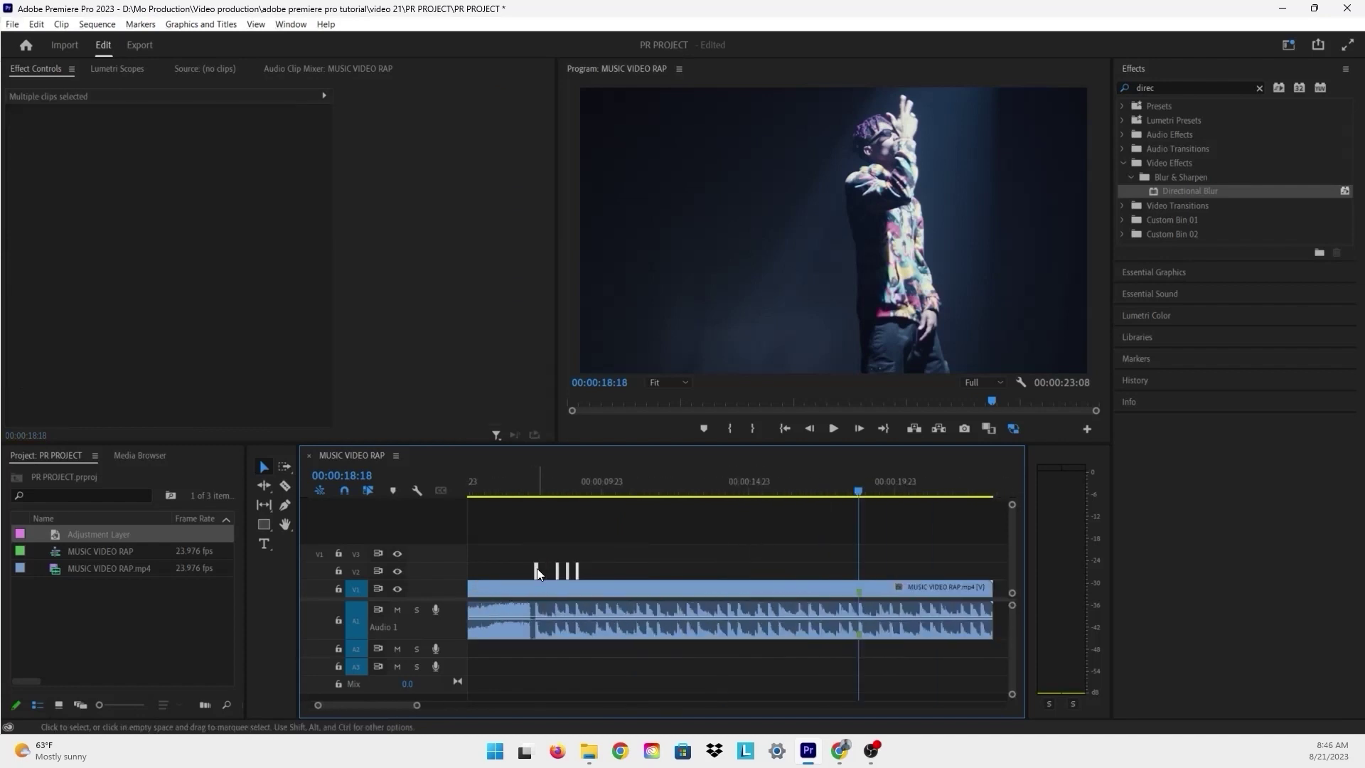
pyautogui.moveTo(536, 569); pyautogui.dragTo(867, 567)
pyautogui.press('=')
pyautogui.press('=')
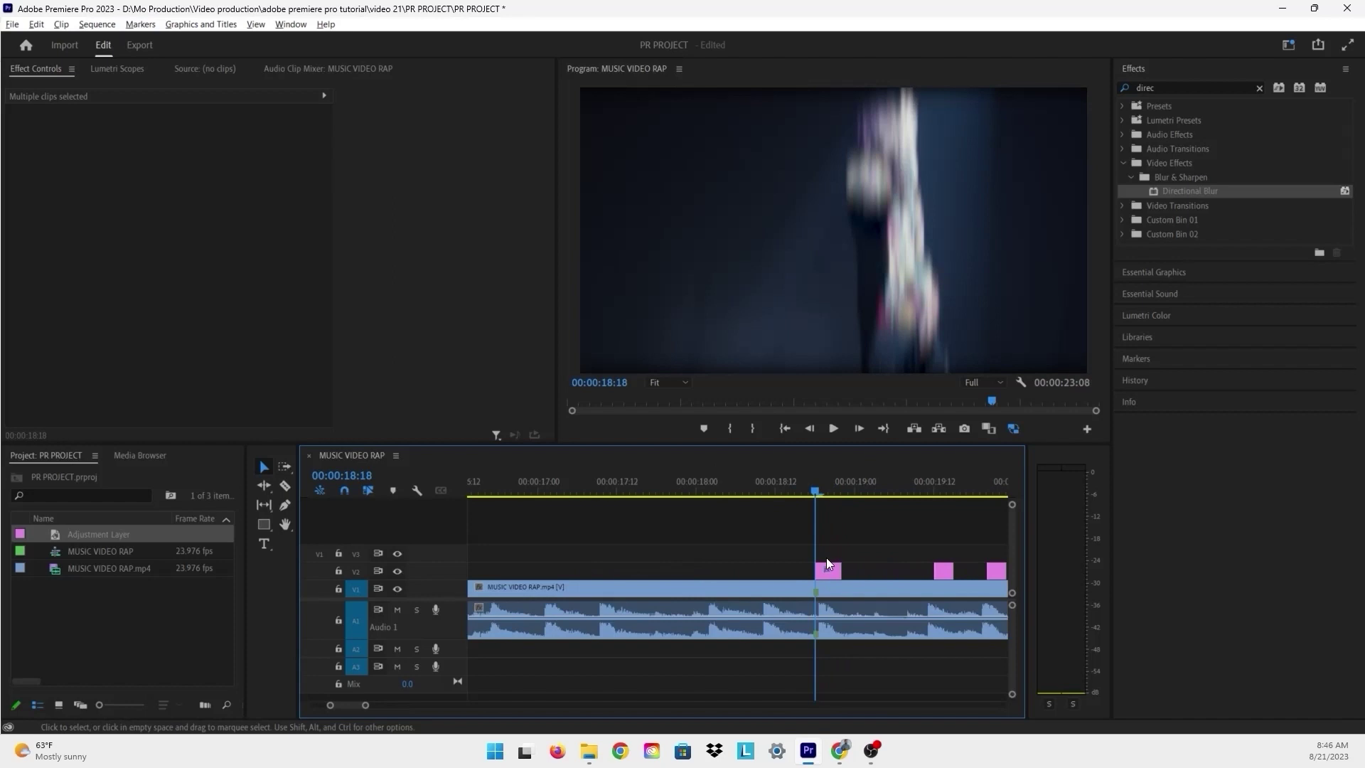
pyautogui.press('=')
pyautogui.moveTo(815, 567); pyautogui.dragTo(829, 569)
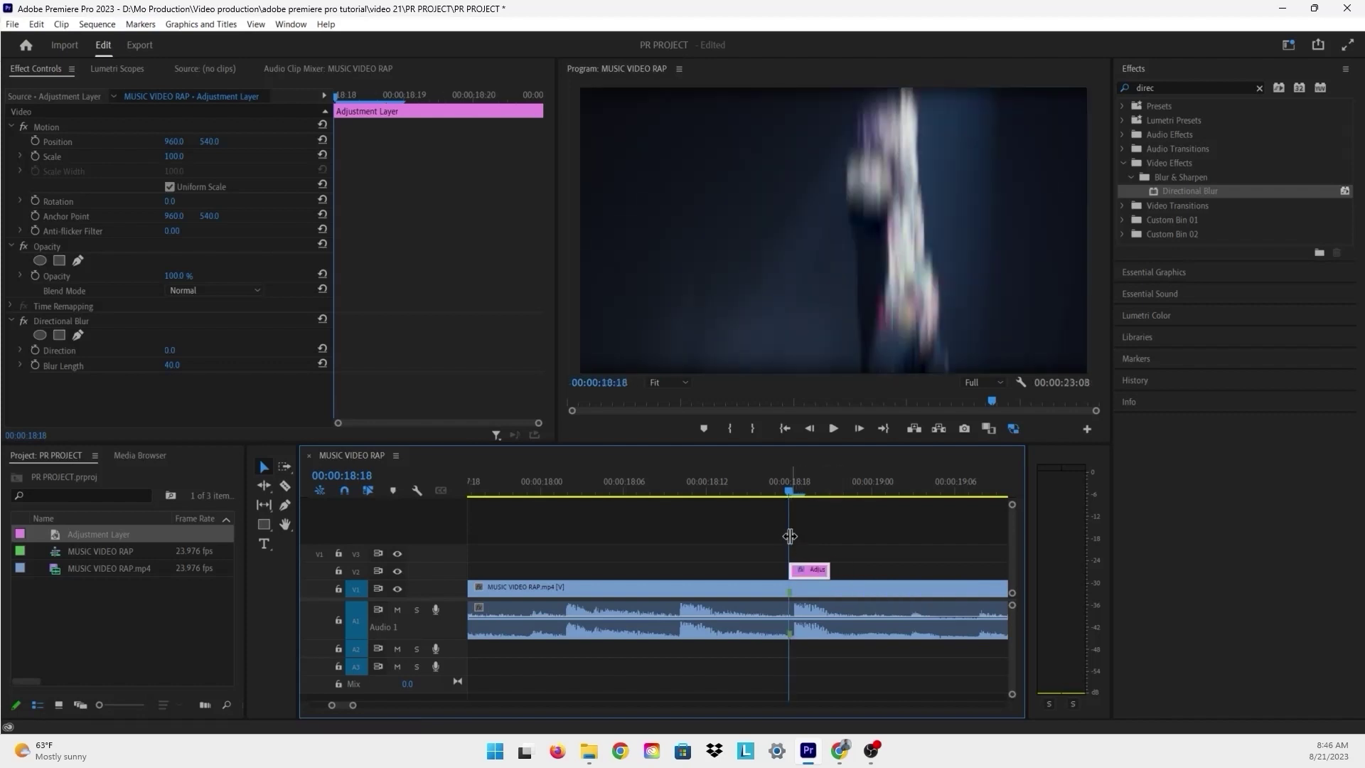
# Nudge the later copied flashes a few frames earlier, between 18:18 and 20:00, then zoom out
pyautogui.scroll(-6, 709, 535)
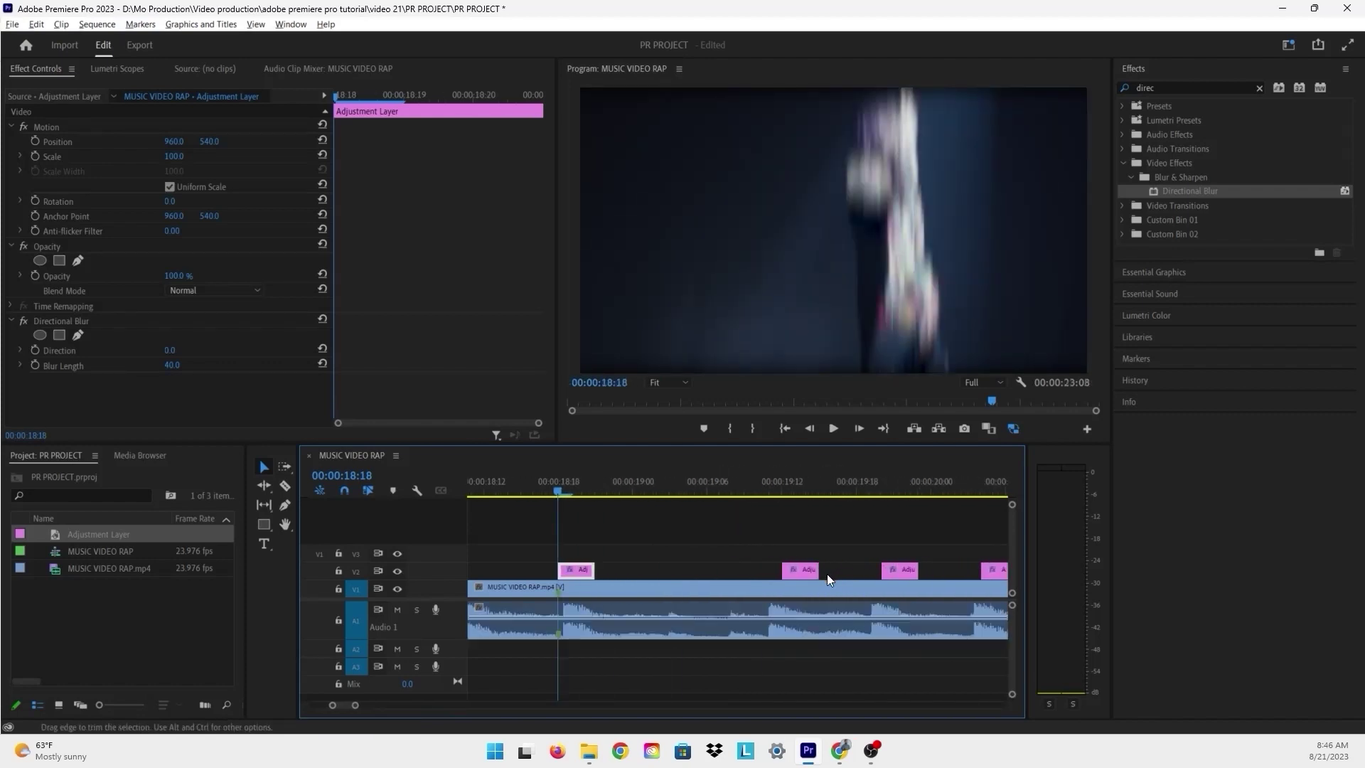
pyautogui.moveTo(782, 571); pyautogui.dragTo(789, 570)
pyautogui.moveTo(962, 574); pyautogui.dragTo(940, 574)
pyautogui.scroll(-3, 857, 569)
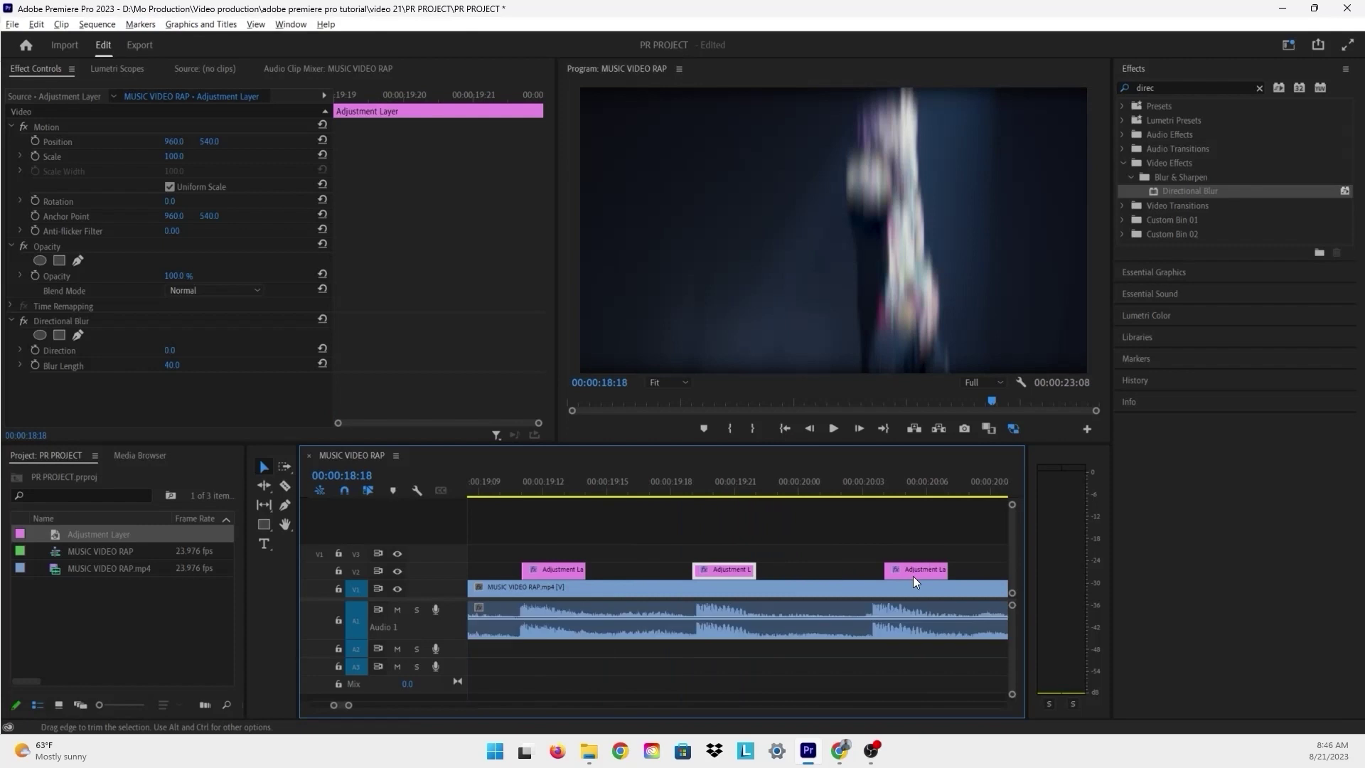
pyautogui.moveTo(924, 571); pyautogui.dragTo(906, 570)
pyautogui.press('-')
pyautogui.press('-')
pyautogui.press('-')
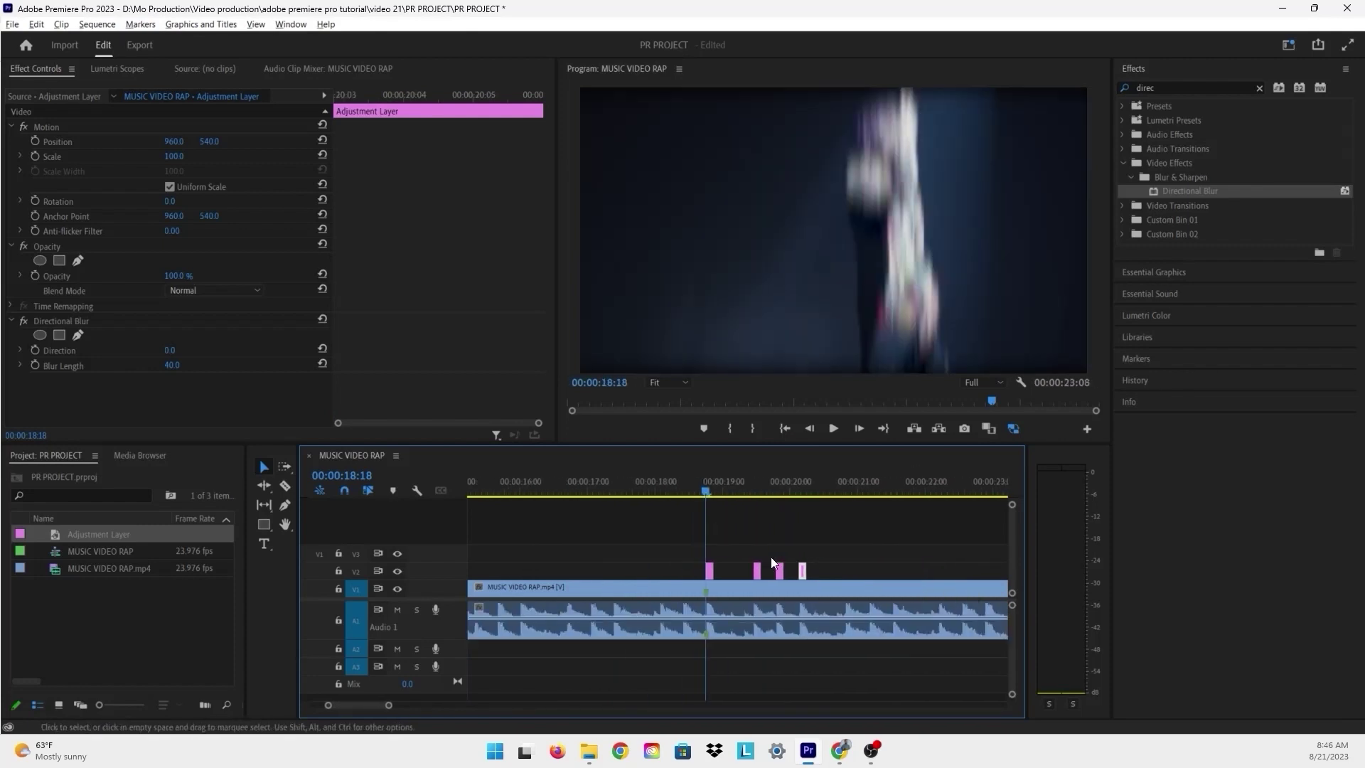
pyautogui.press('-')
pyautogui.press('-')
pyautogui.press('-')
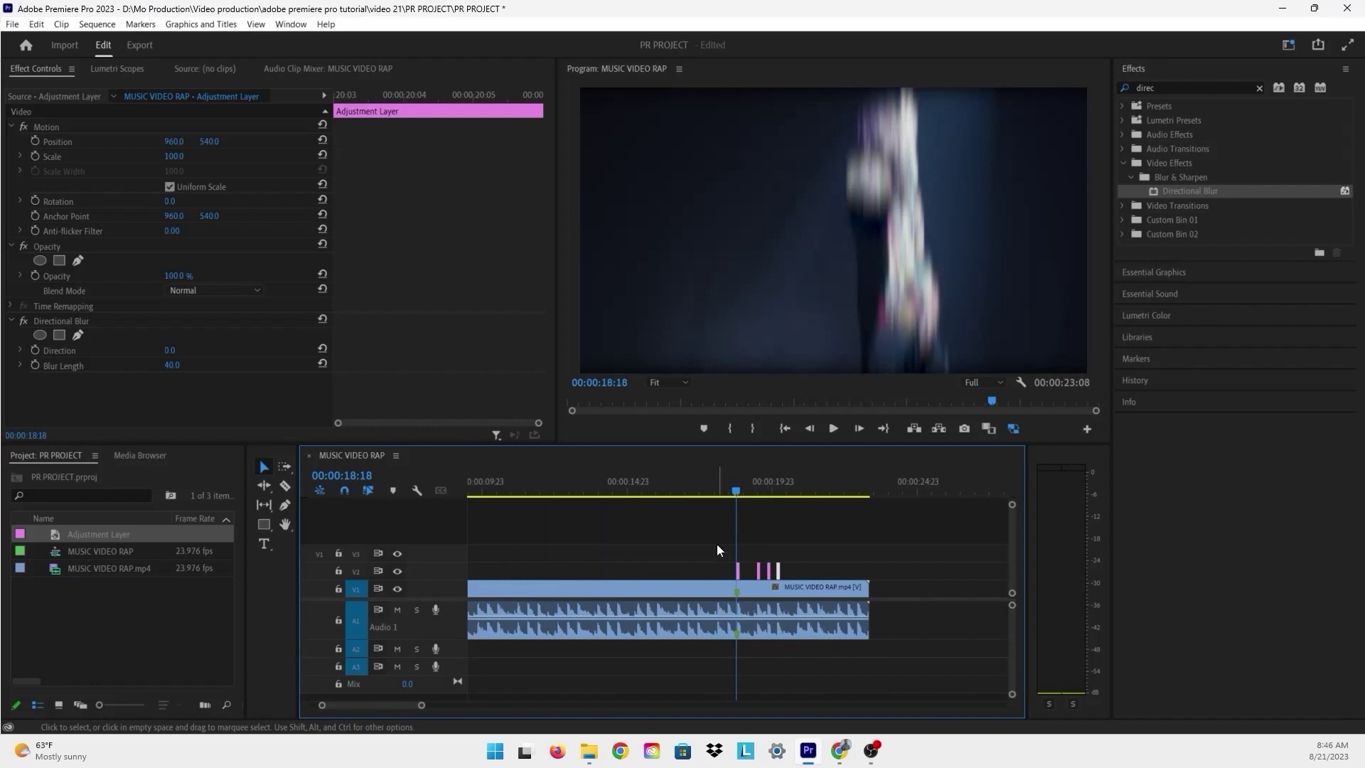